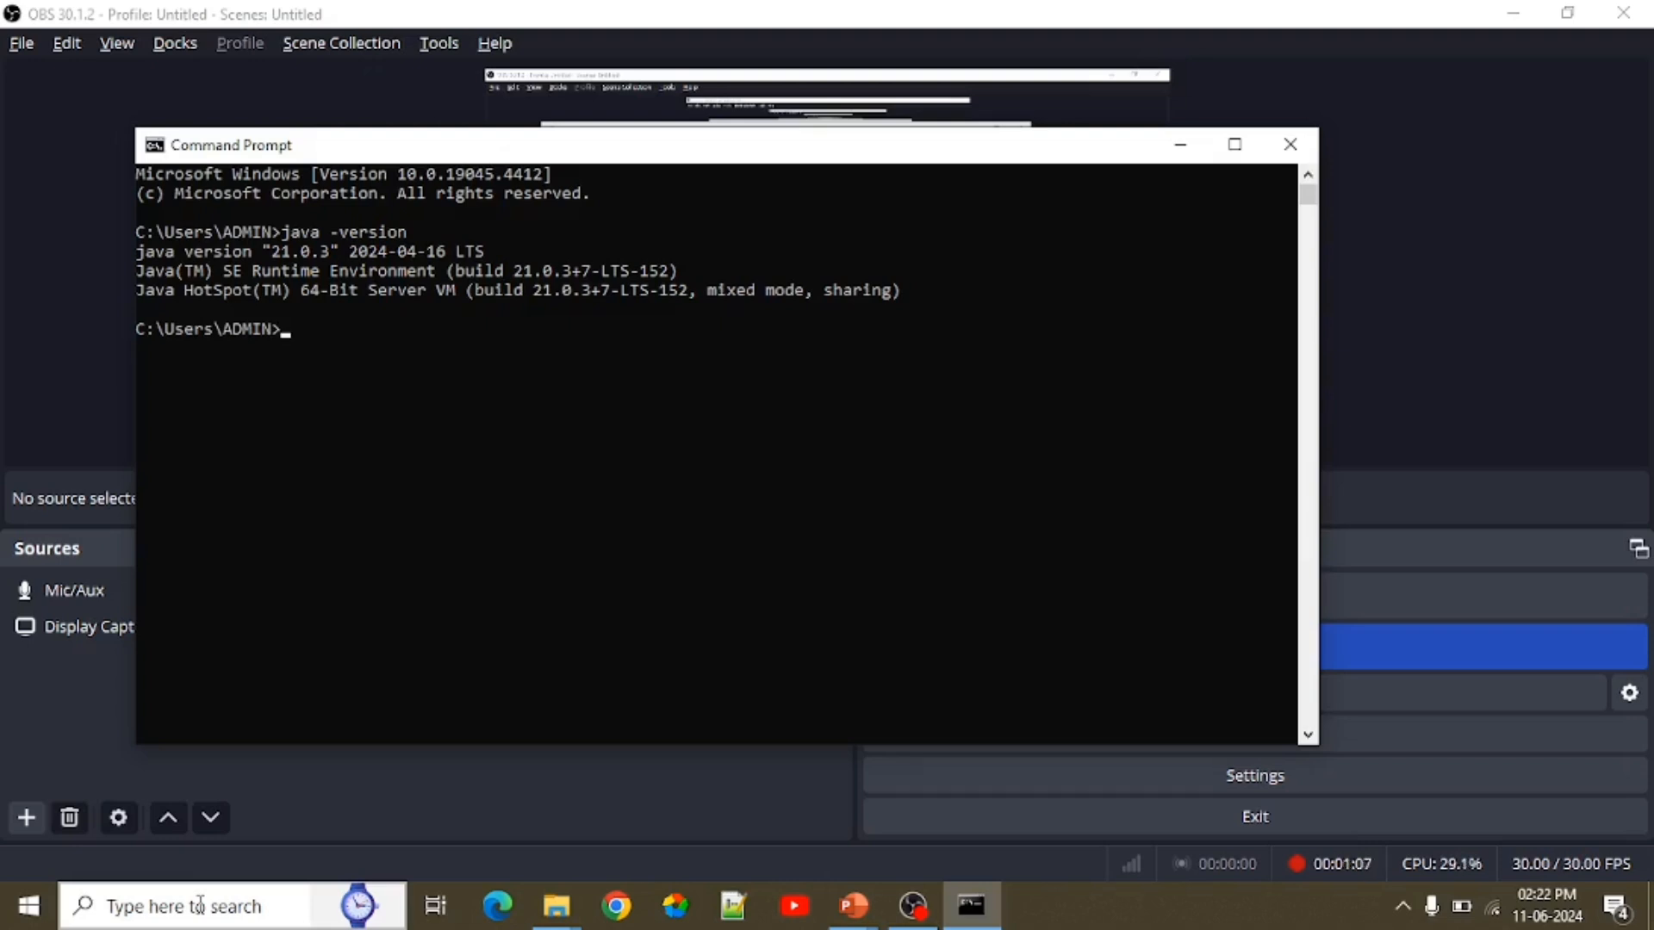
Print the Java home path by running echo %JAVA_HOME% in the Command Prompt.
type("echo %")
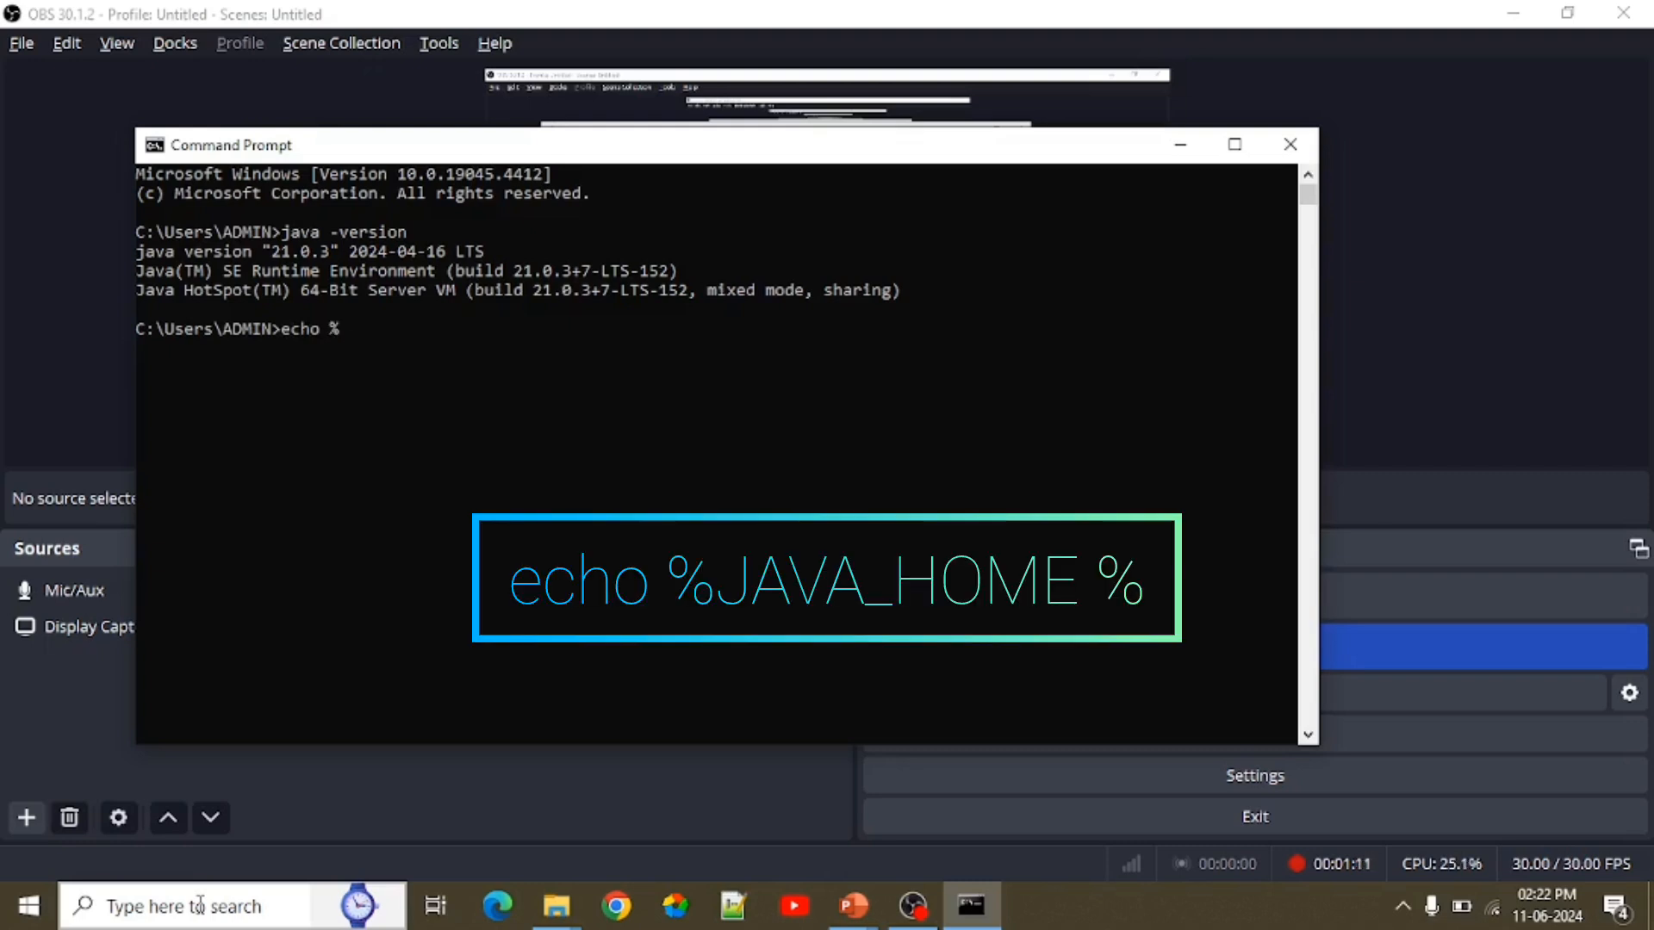
type("JAVA_HOME%")
key("Return")
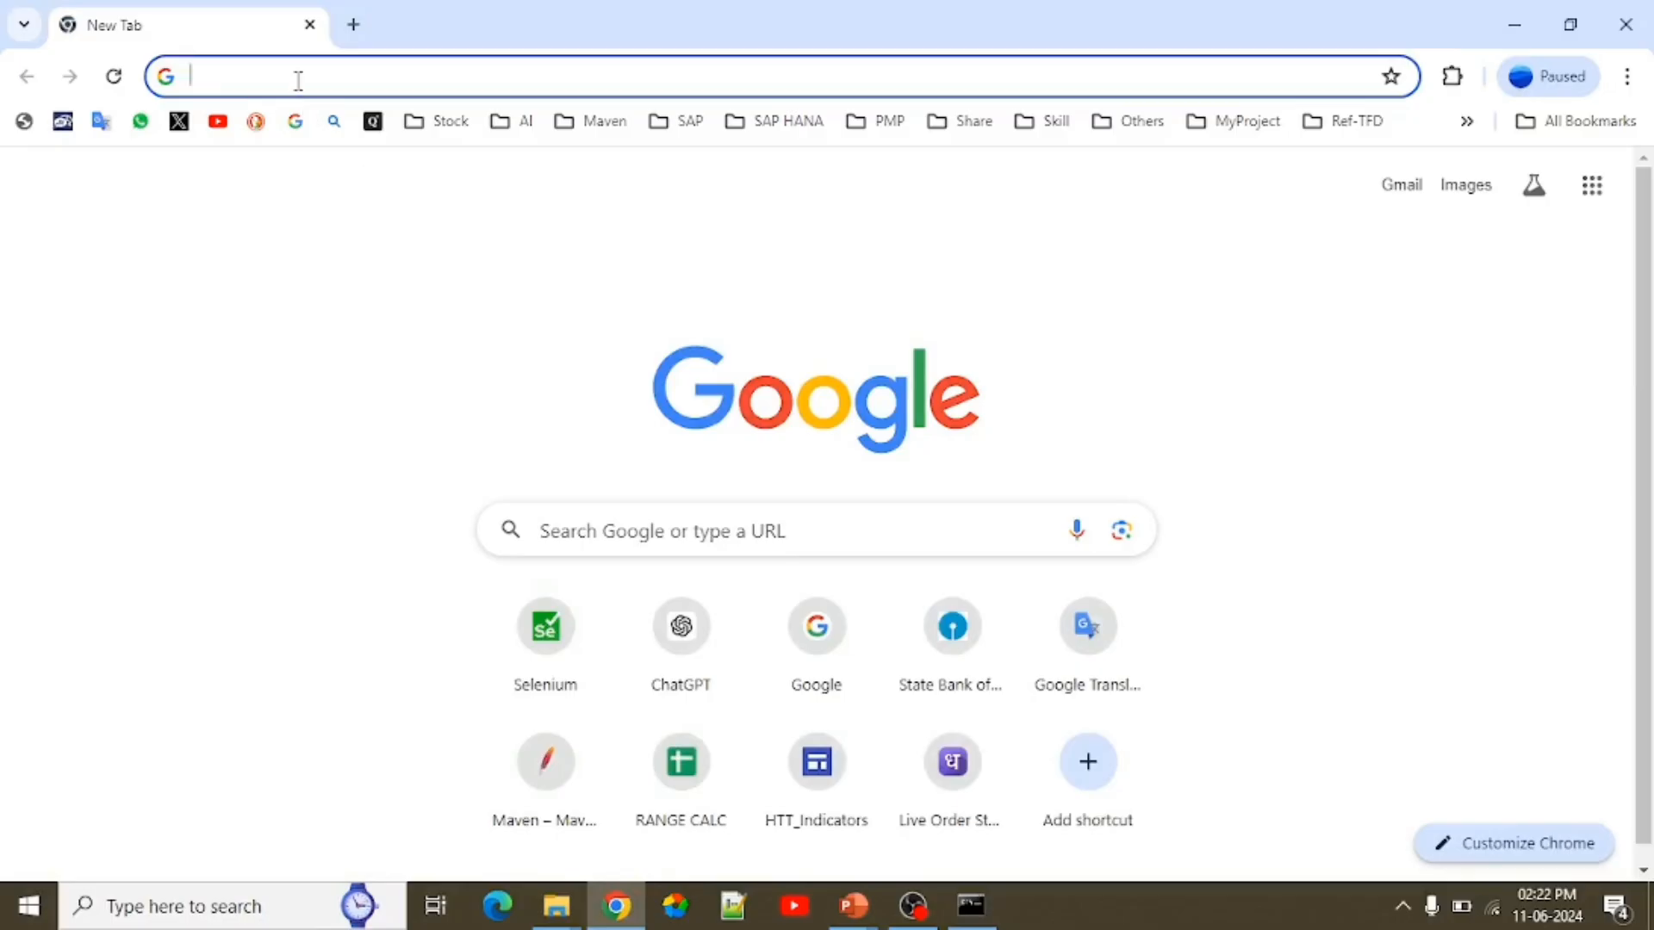
Switch to Chrome and search Google for "maven download".
left_click(299, 80)
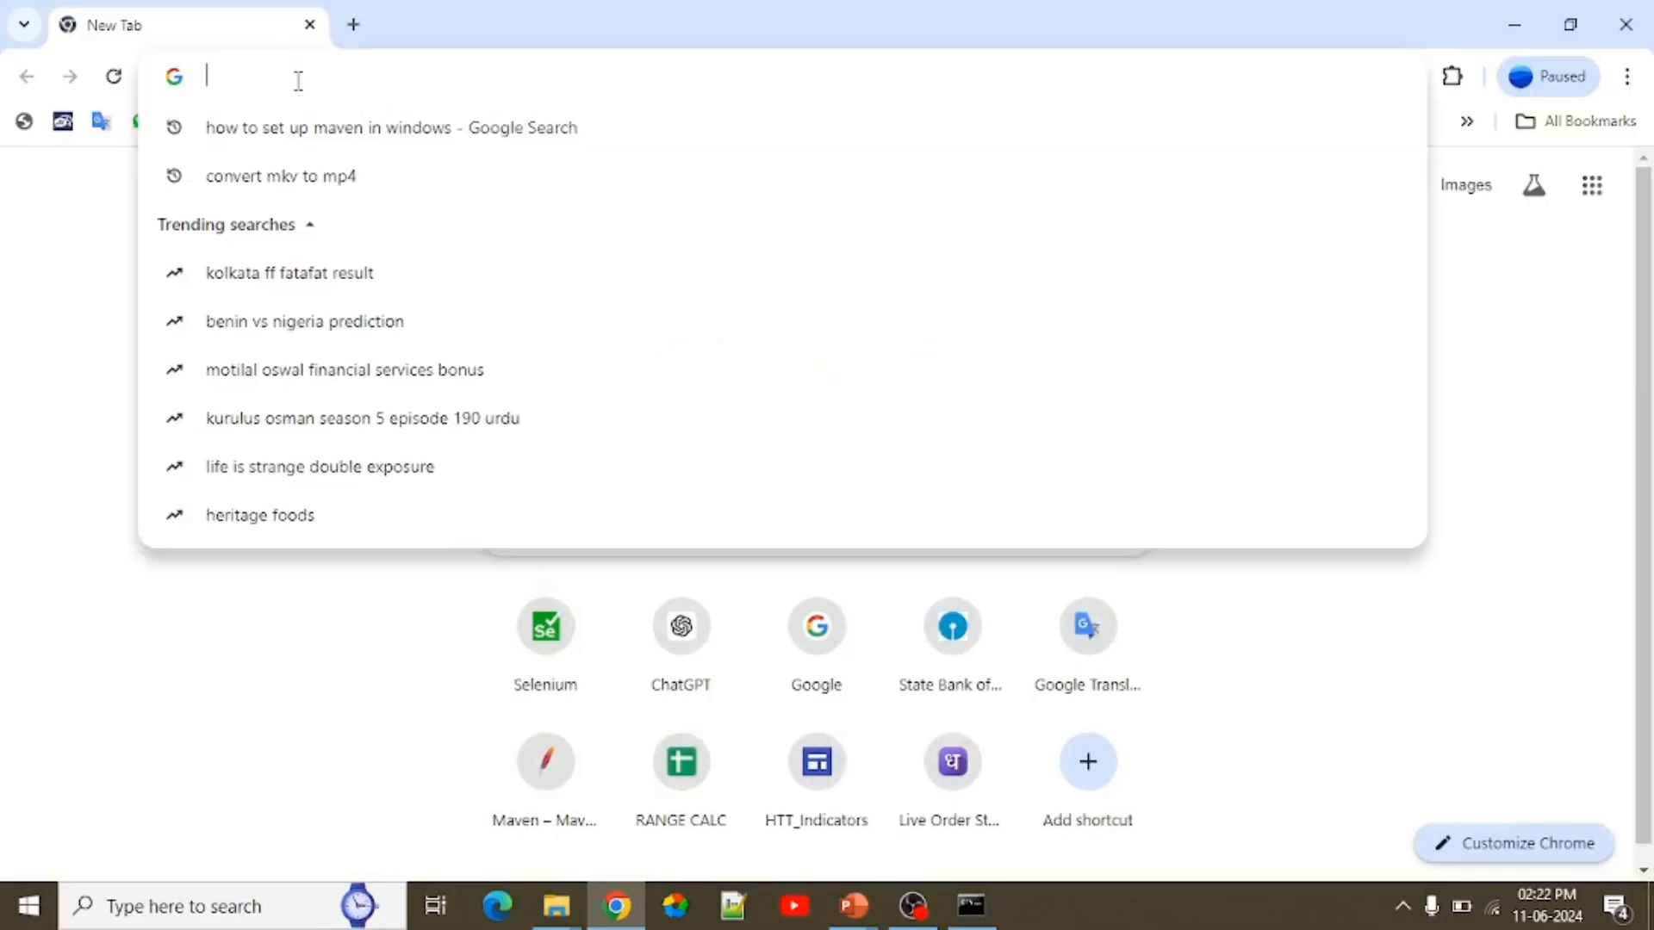
type("maven.a")
key("BackSpace")
type("en")
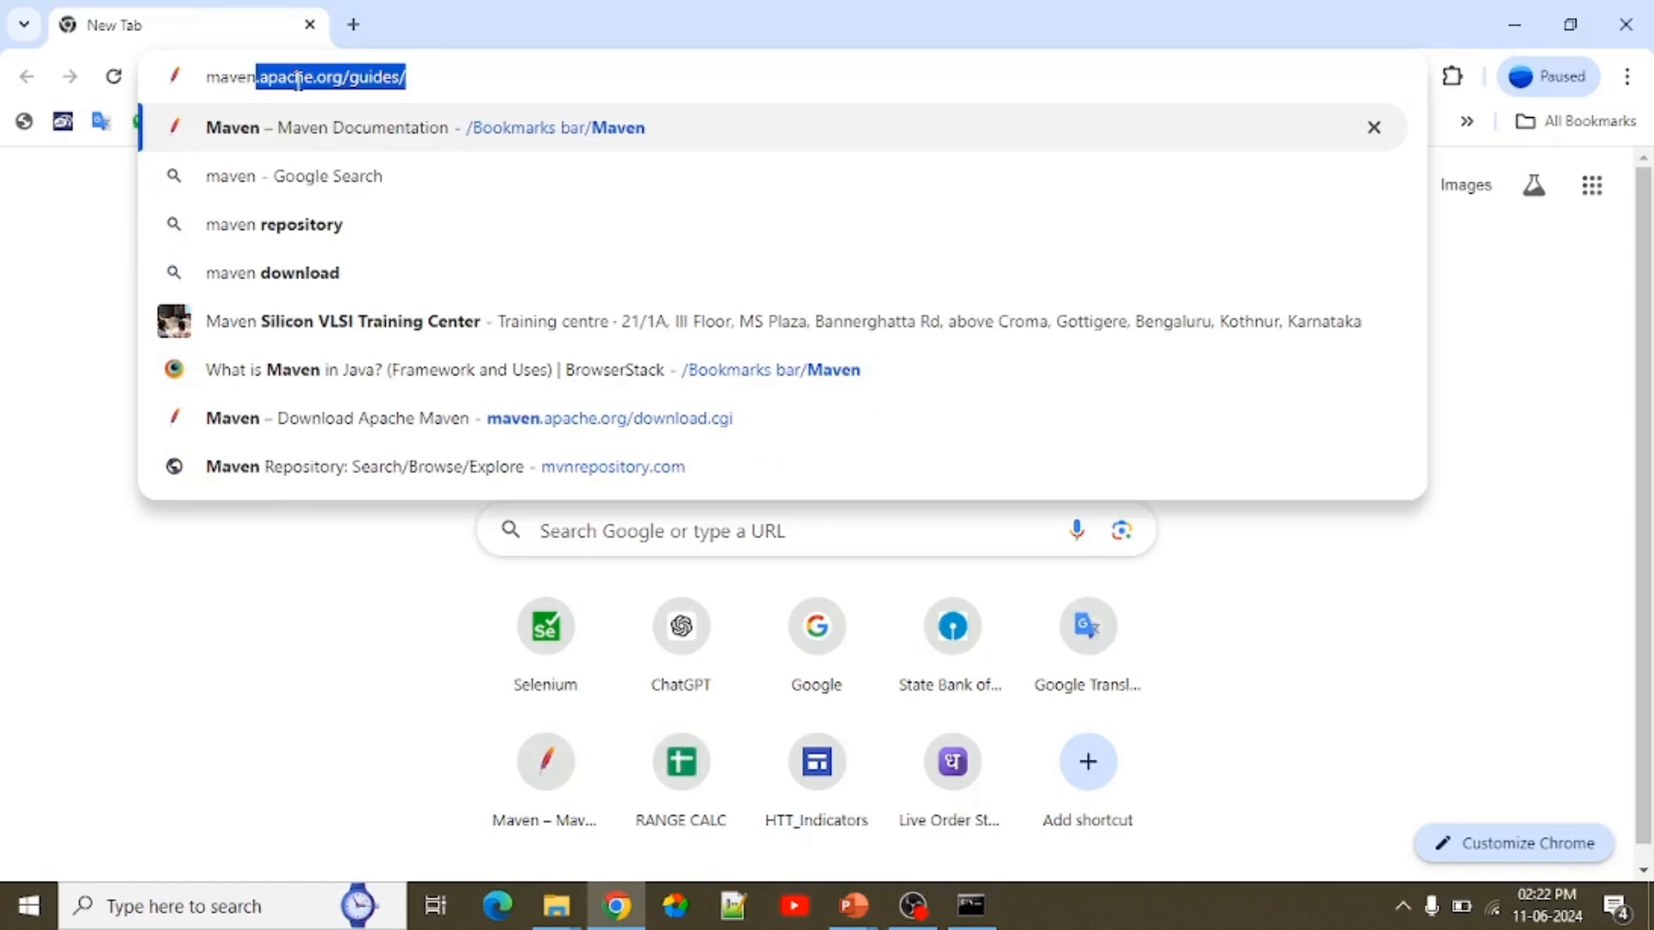
type(" down")
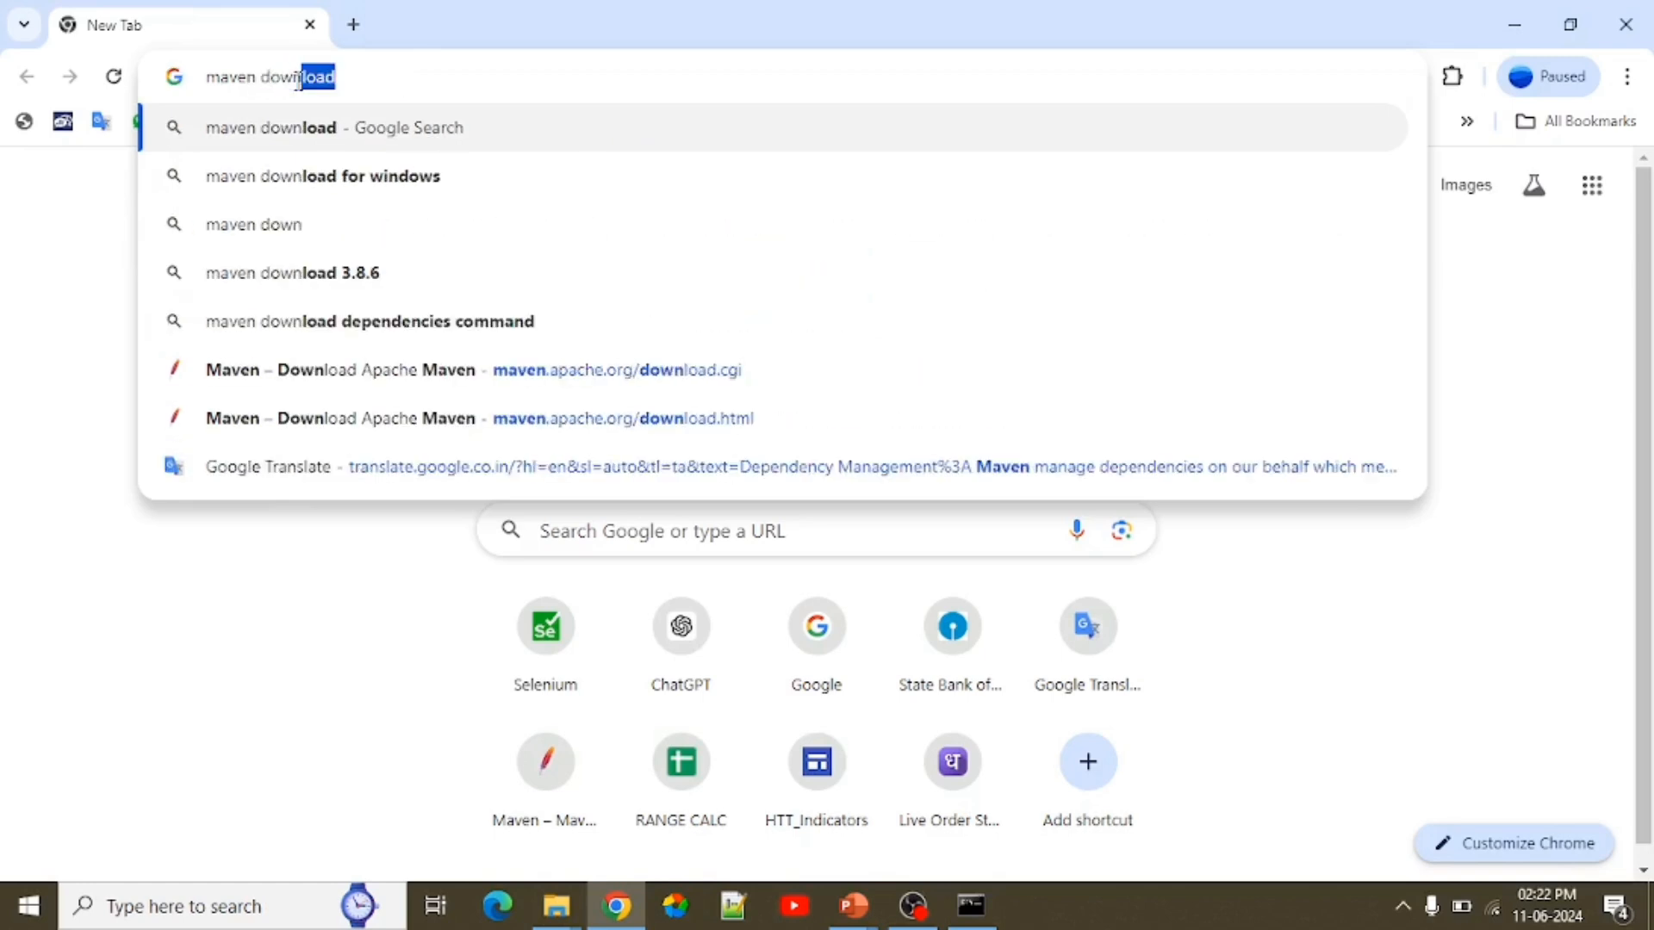
type("load")
key("Return")
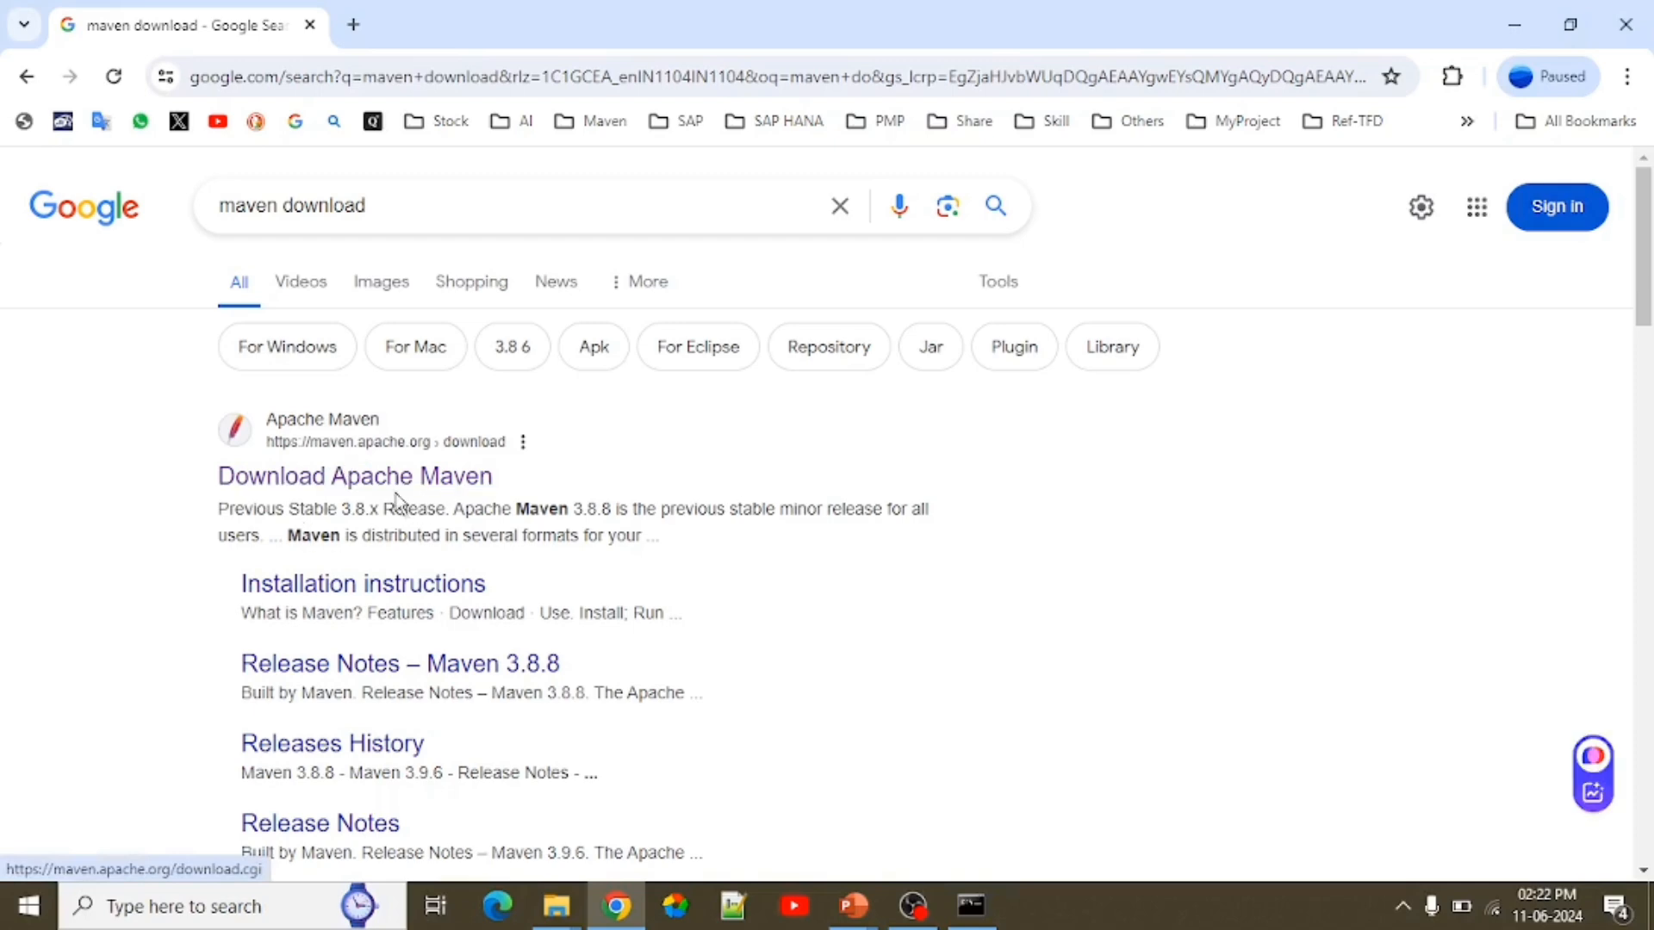
Open the Download Apache Maven result and download the binary zip archive apache-maven-3.9.7-bin.zip.
left_click(391, 479)
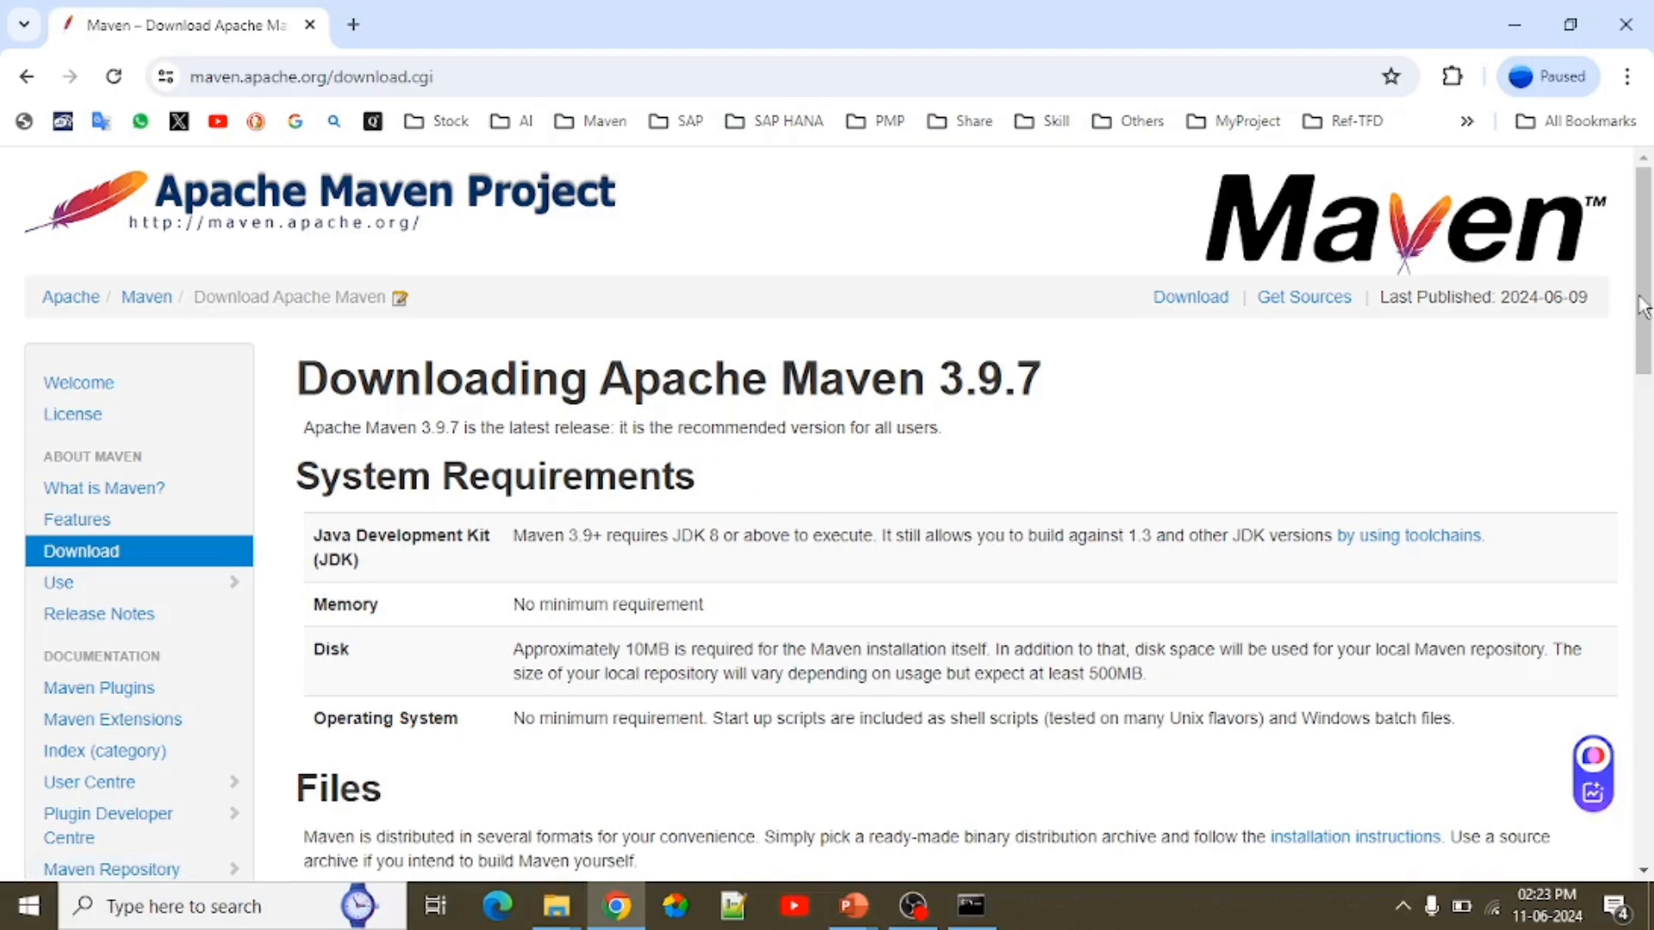
left_click_drag(1642, 306, 1648, 424)
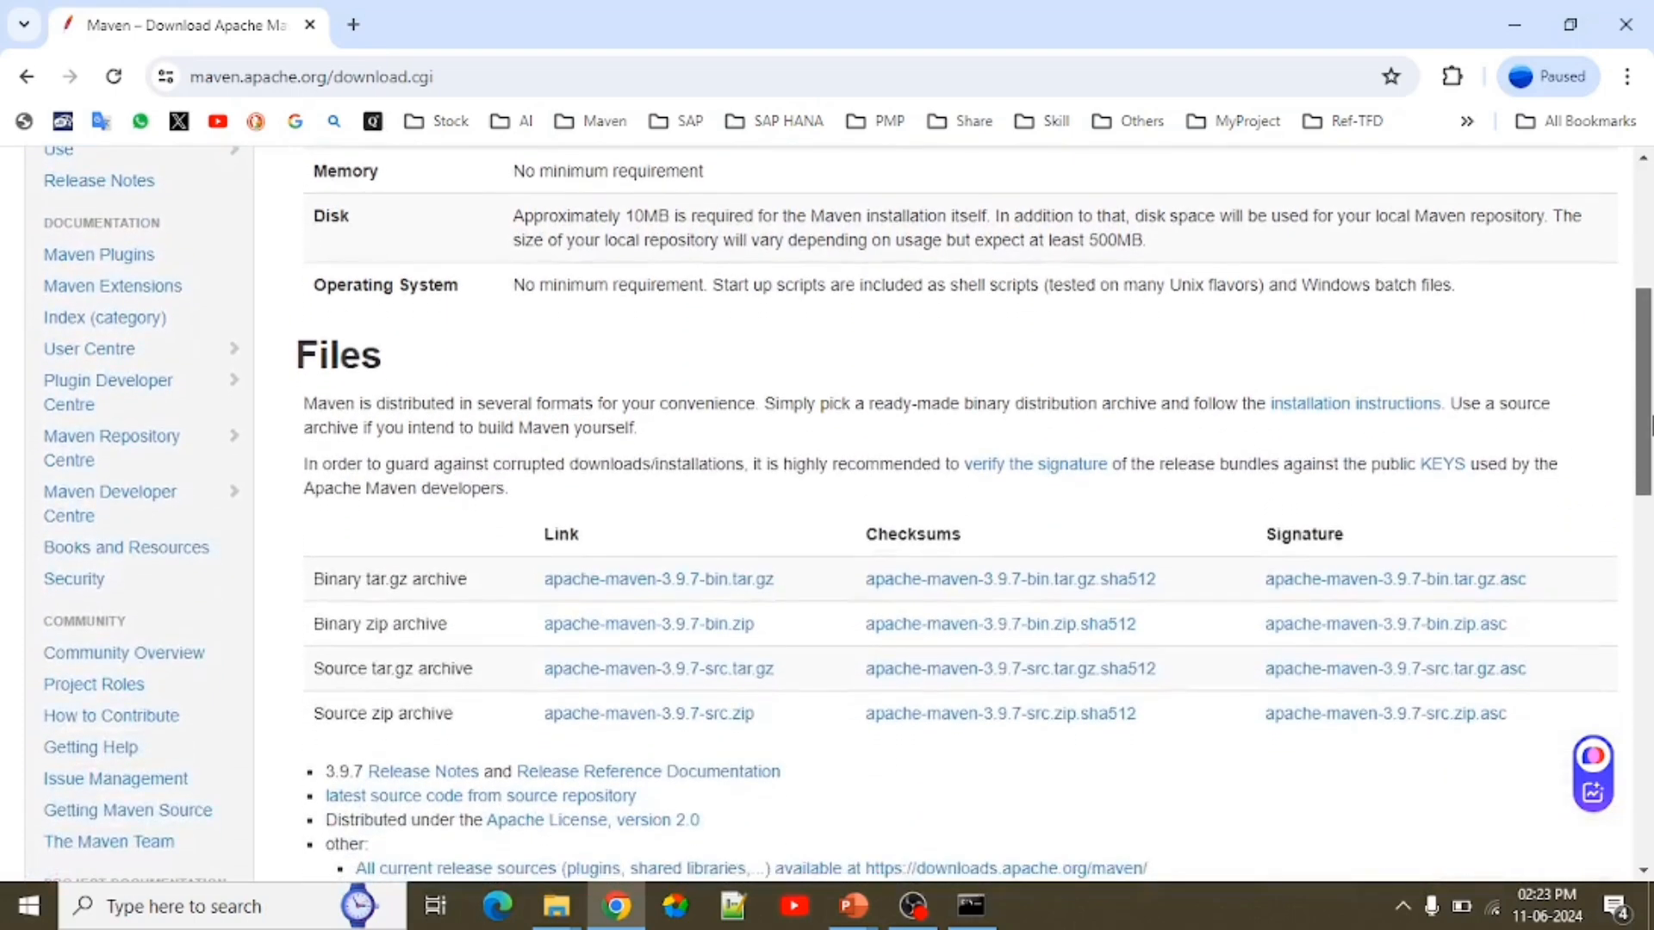
left_click(599, 626)
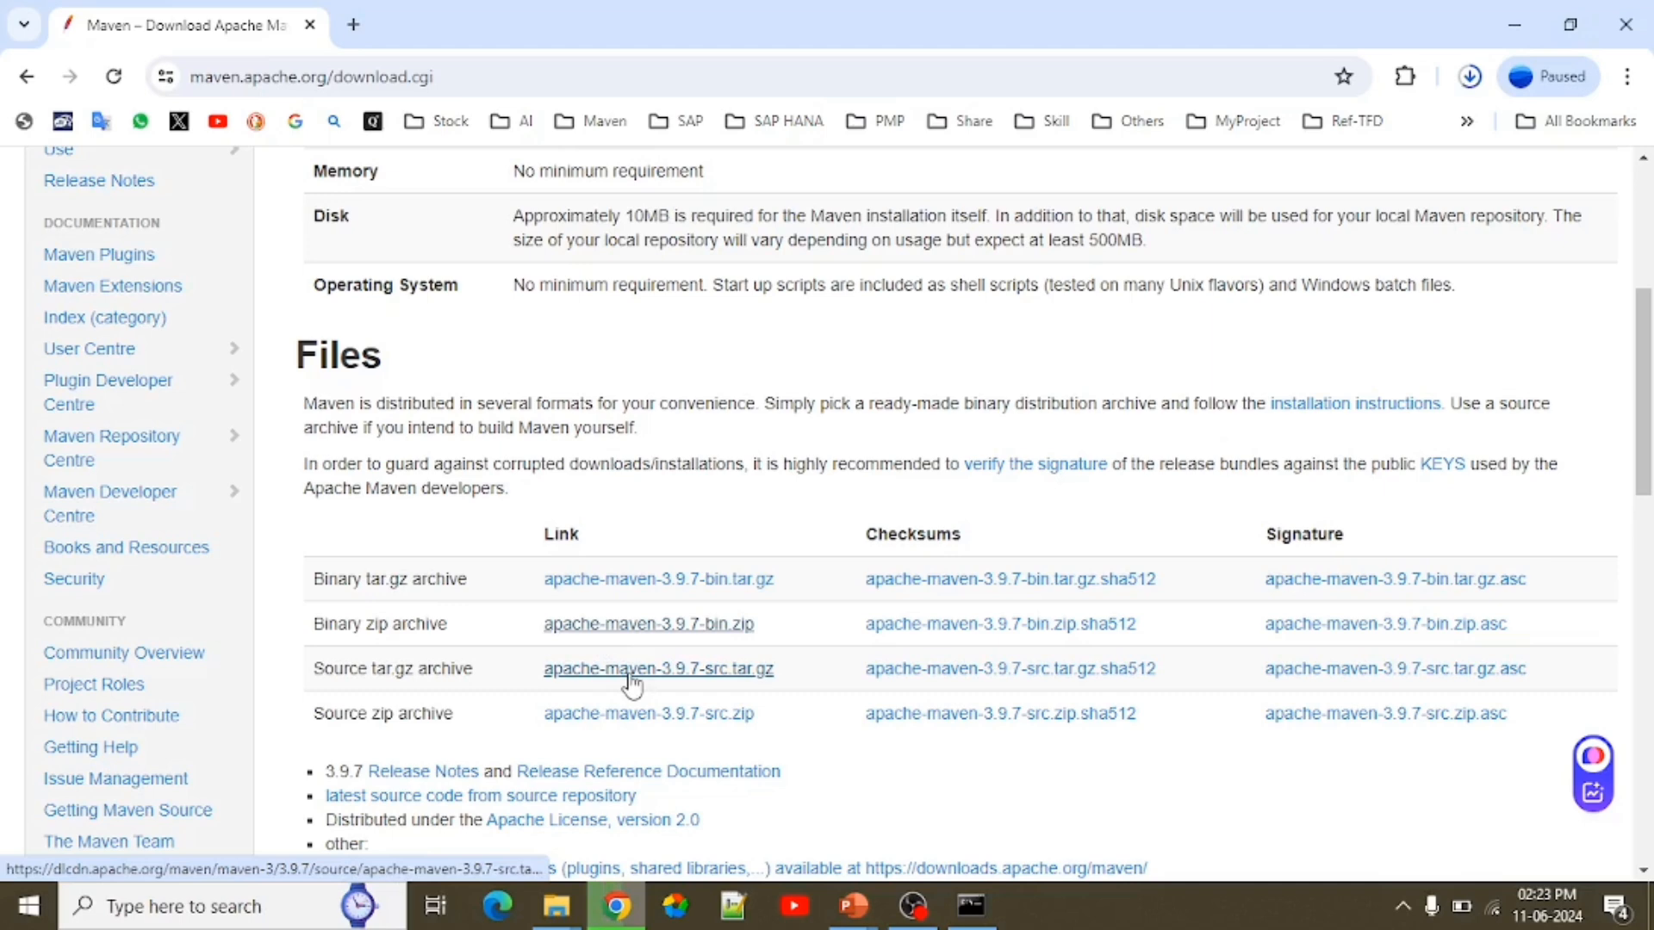
Switch to File Explorer's Apache Maven folder and extract apache-maven-3.9.7-bin.zip into that same folder.
mouse_move(557, 905)
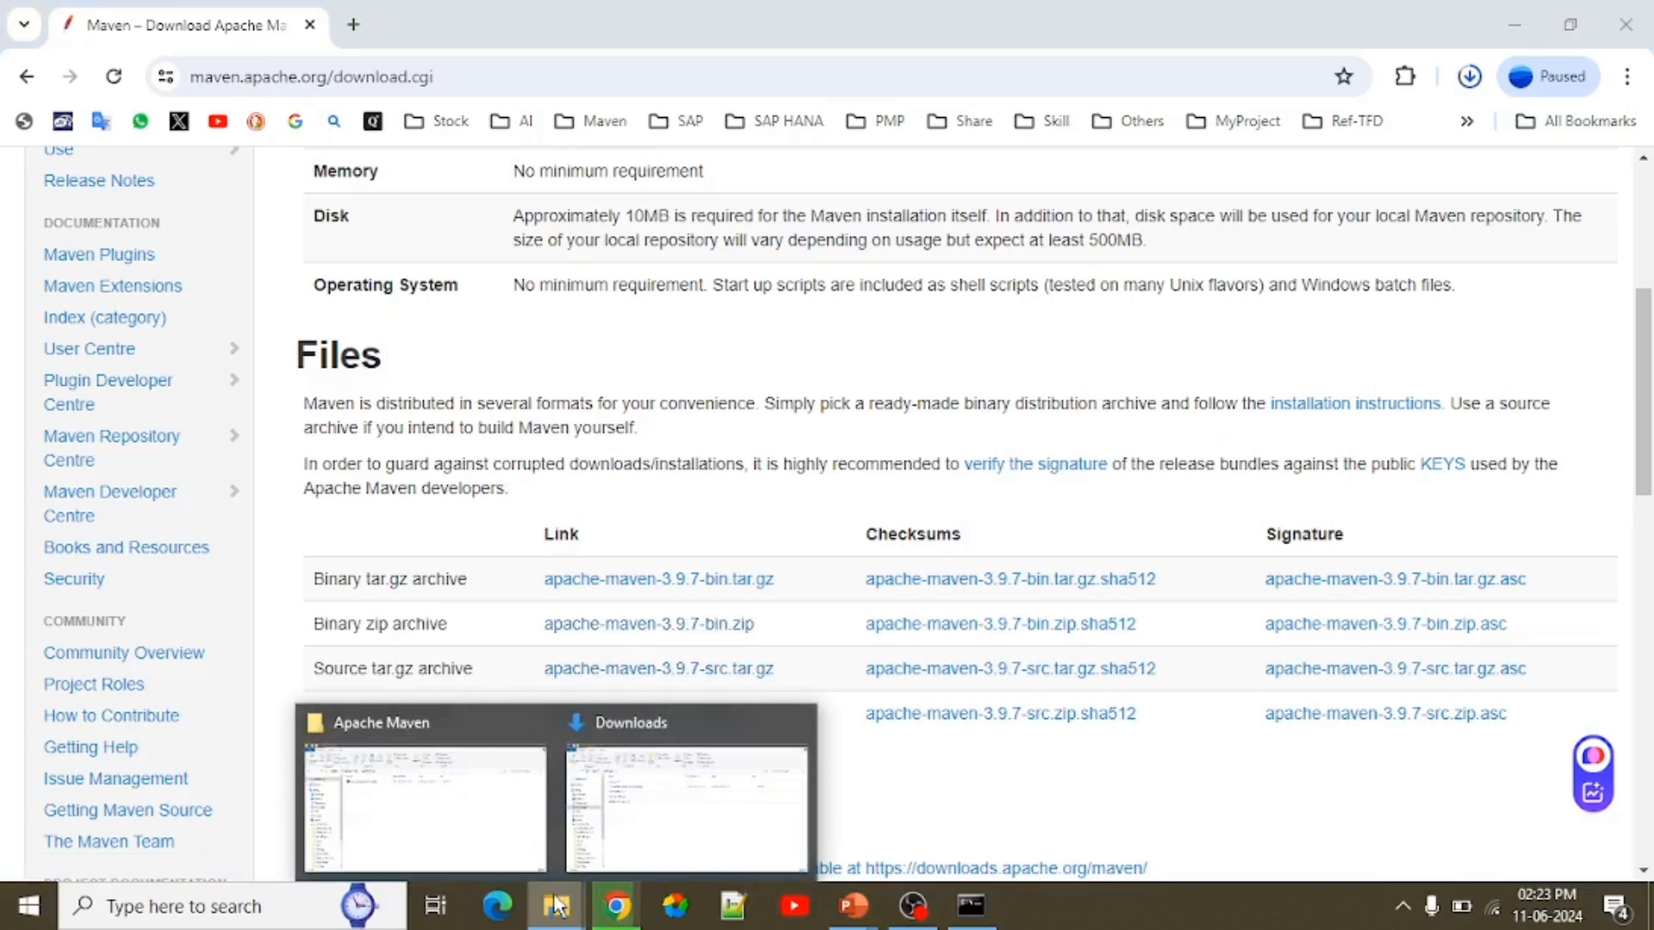
left_click(503, 829)
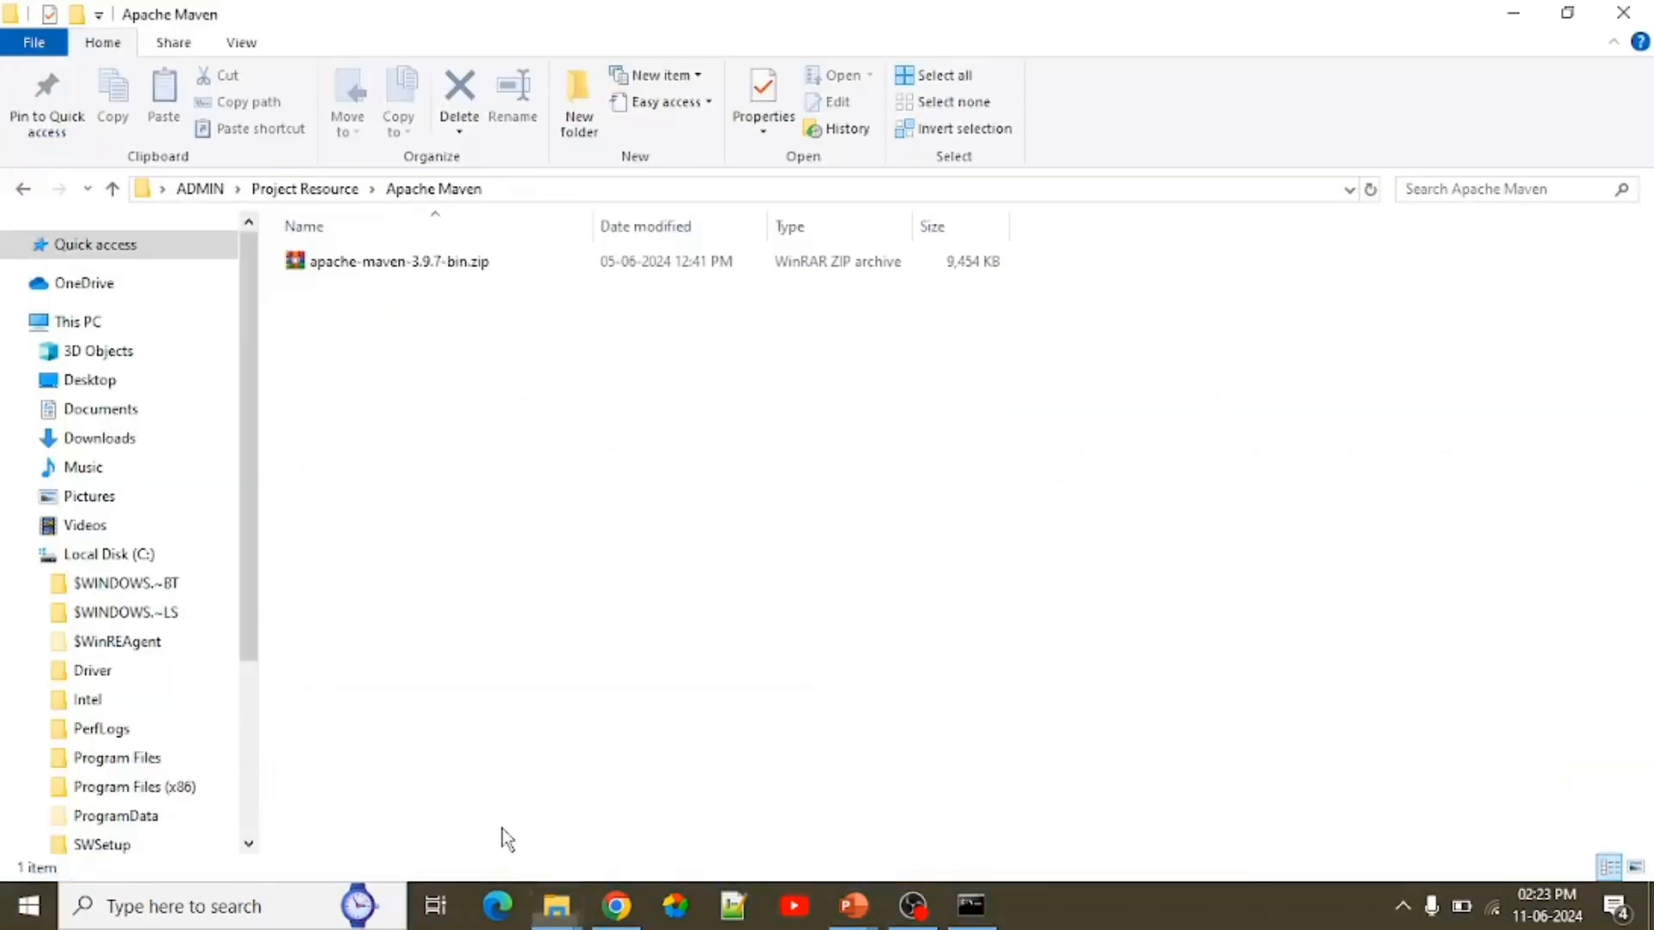
left_click(435, 267)
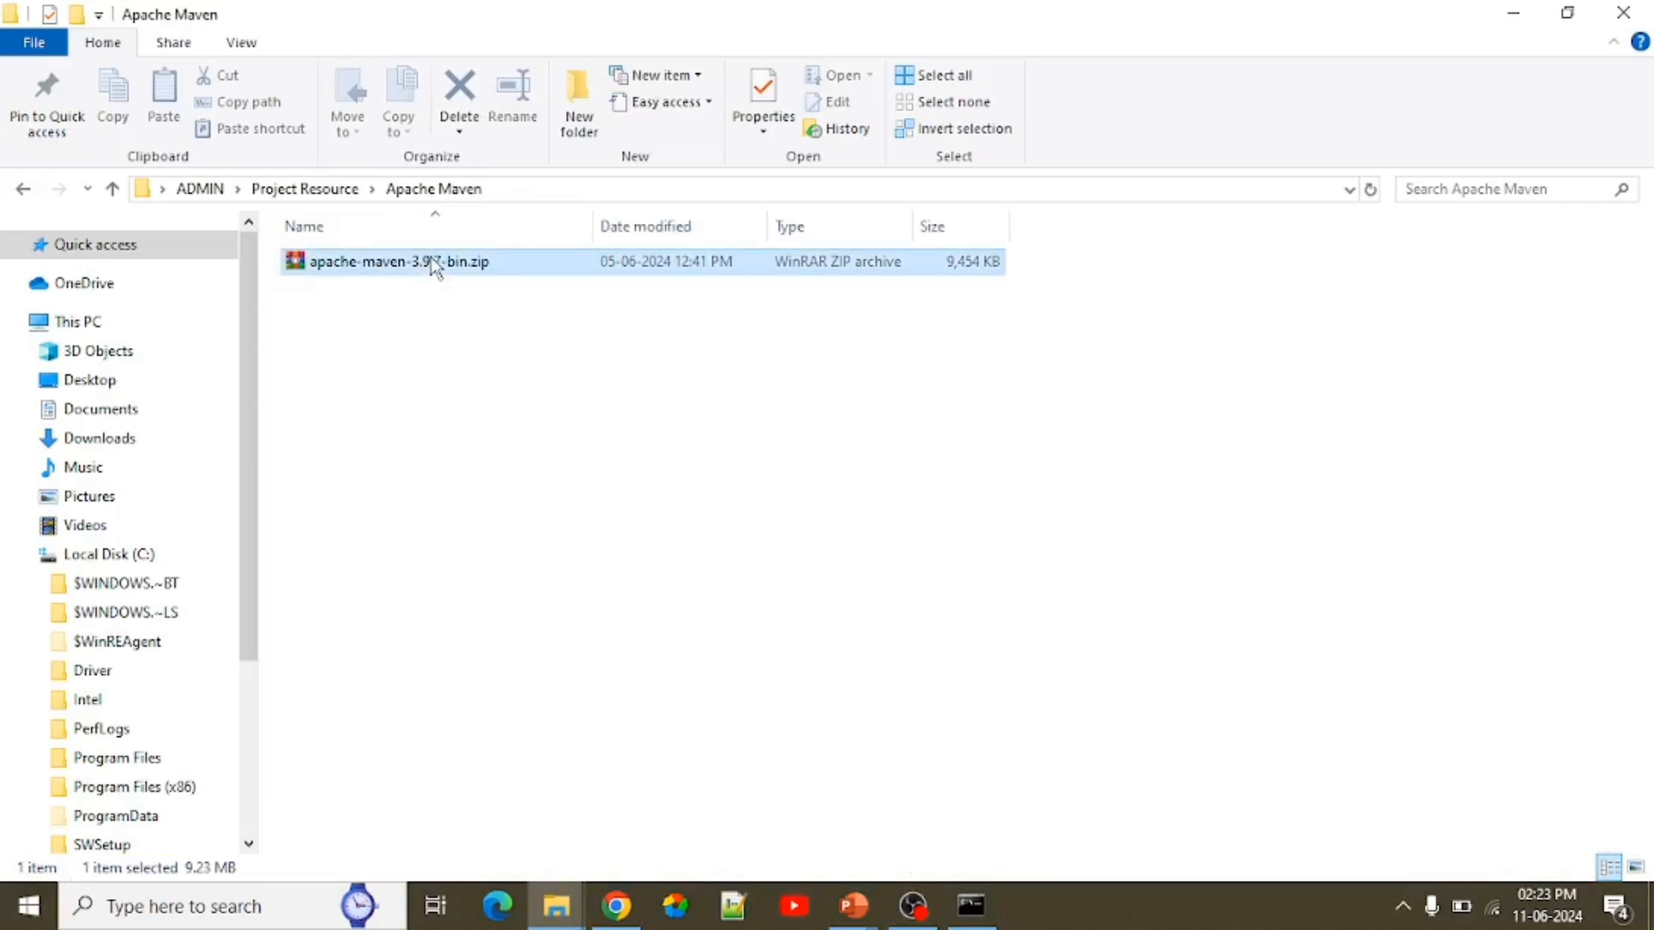
right_click(435, 265)
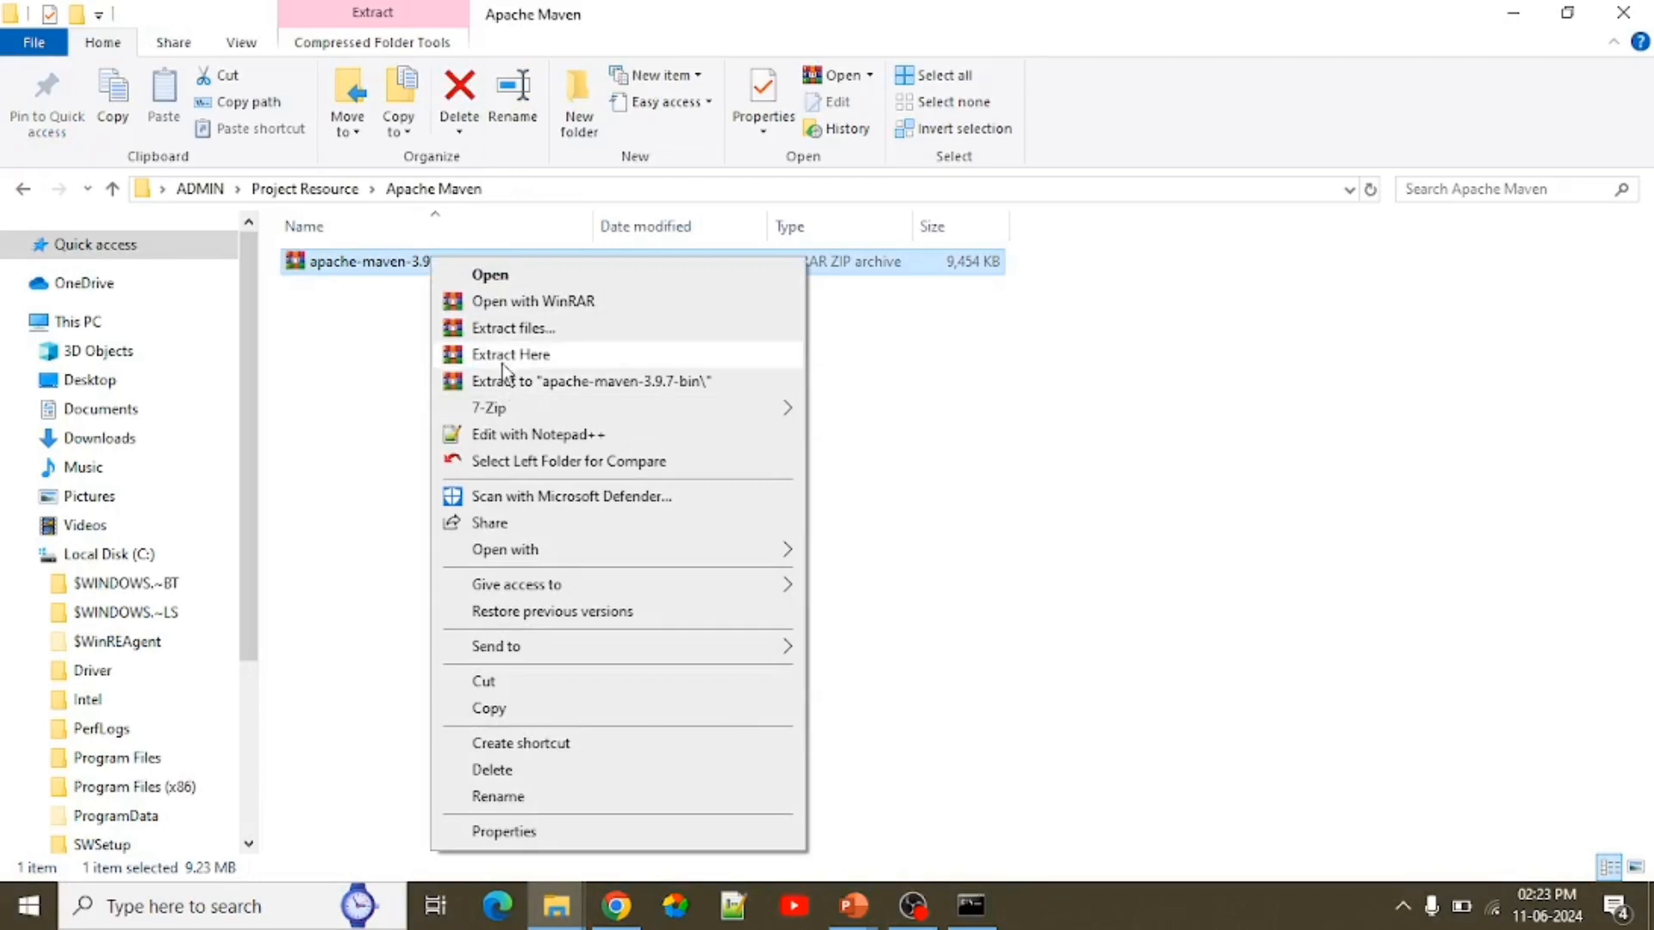
left_click(502, 363)
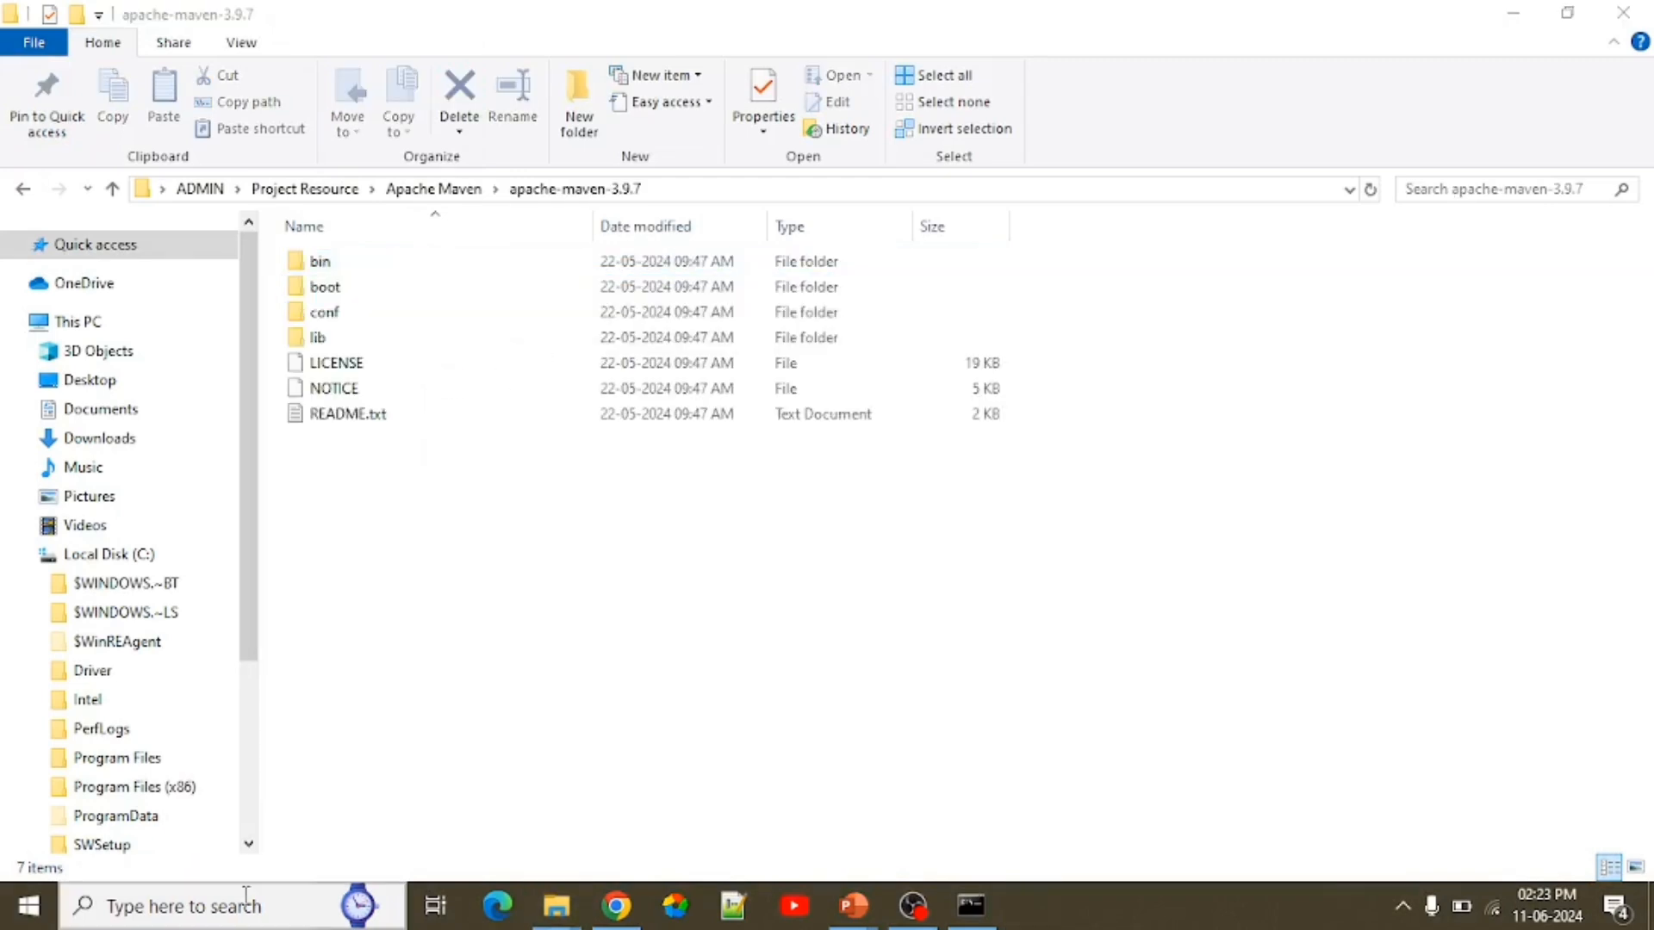
Search Windows for "env" and open the Environment Variables dialog from System Properties.
left_click(245, 897)
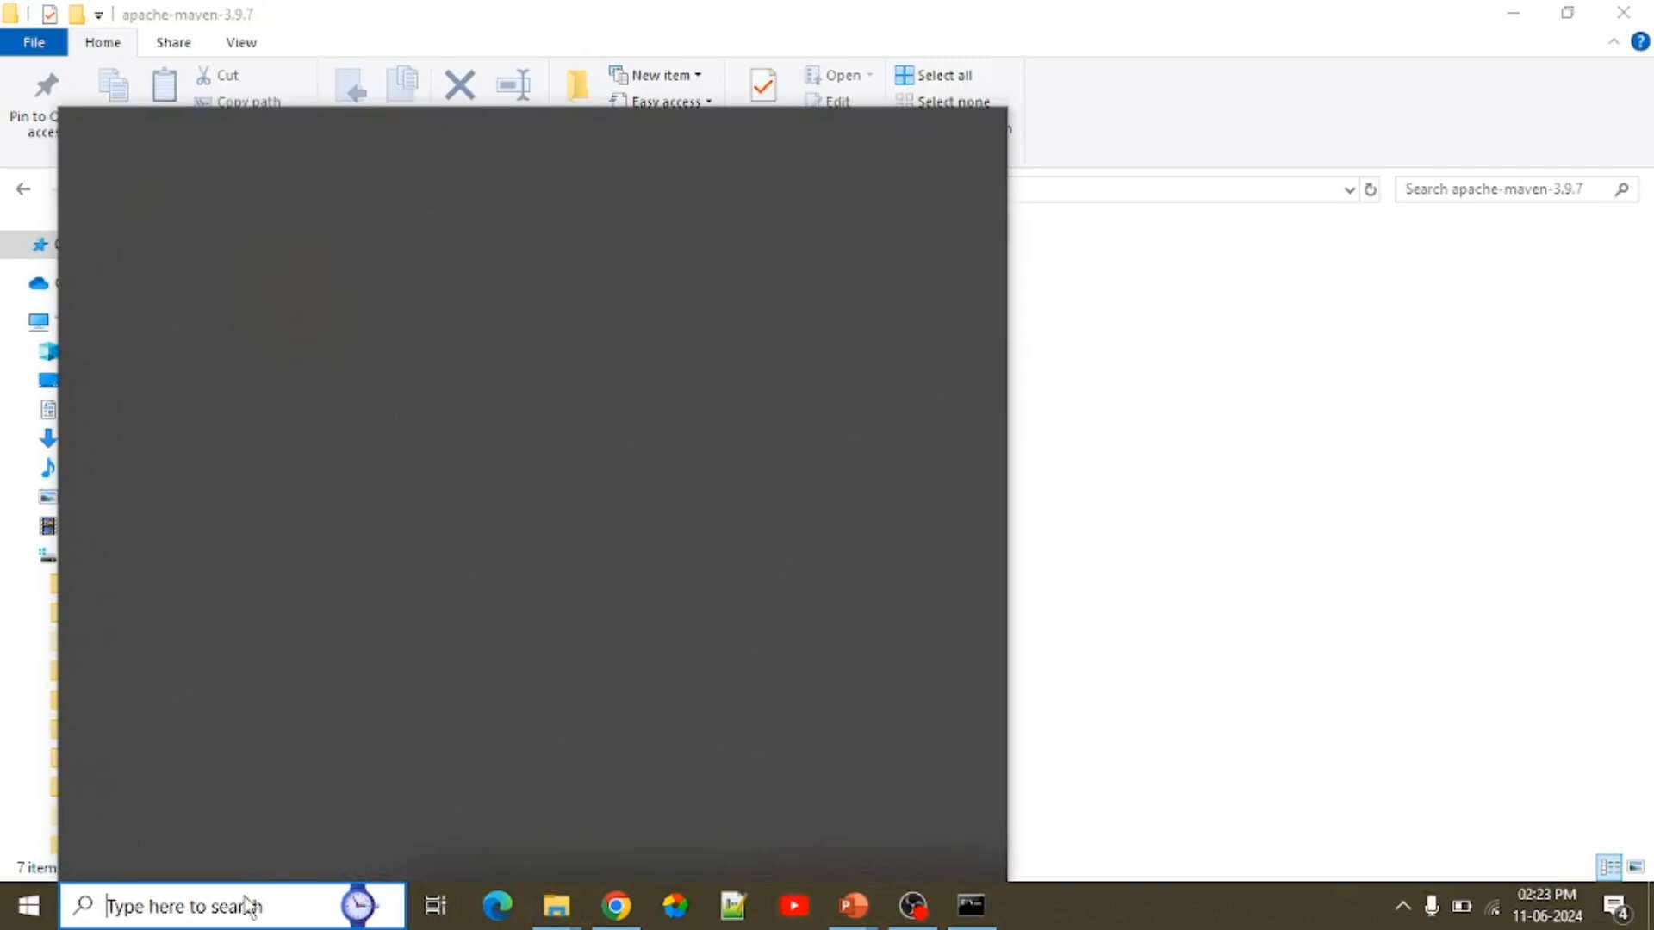
type("env")
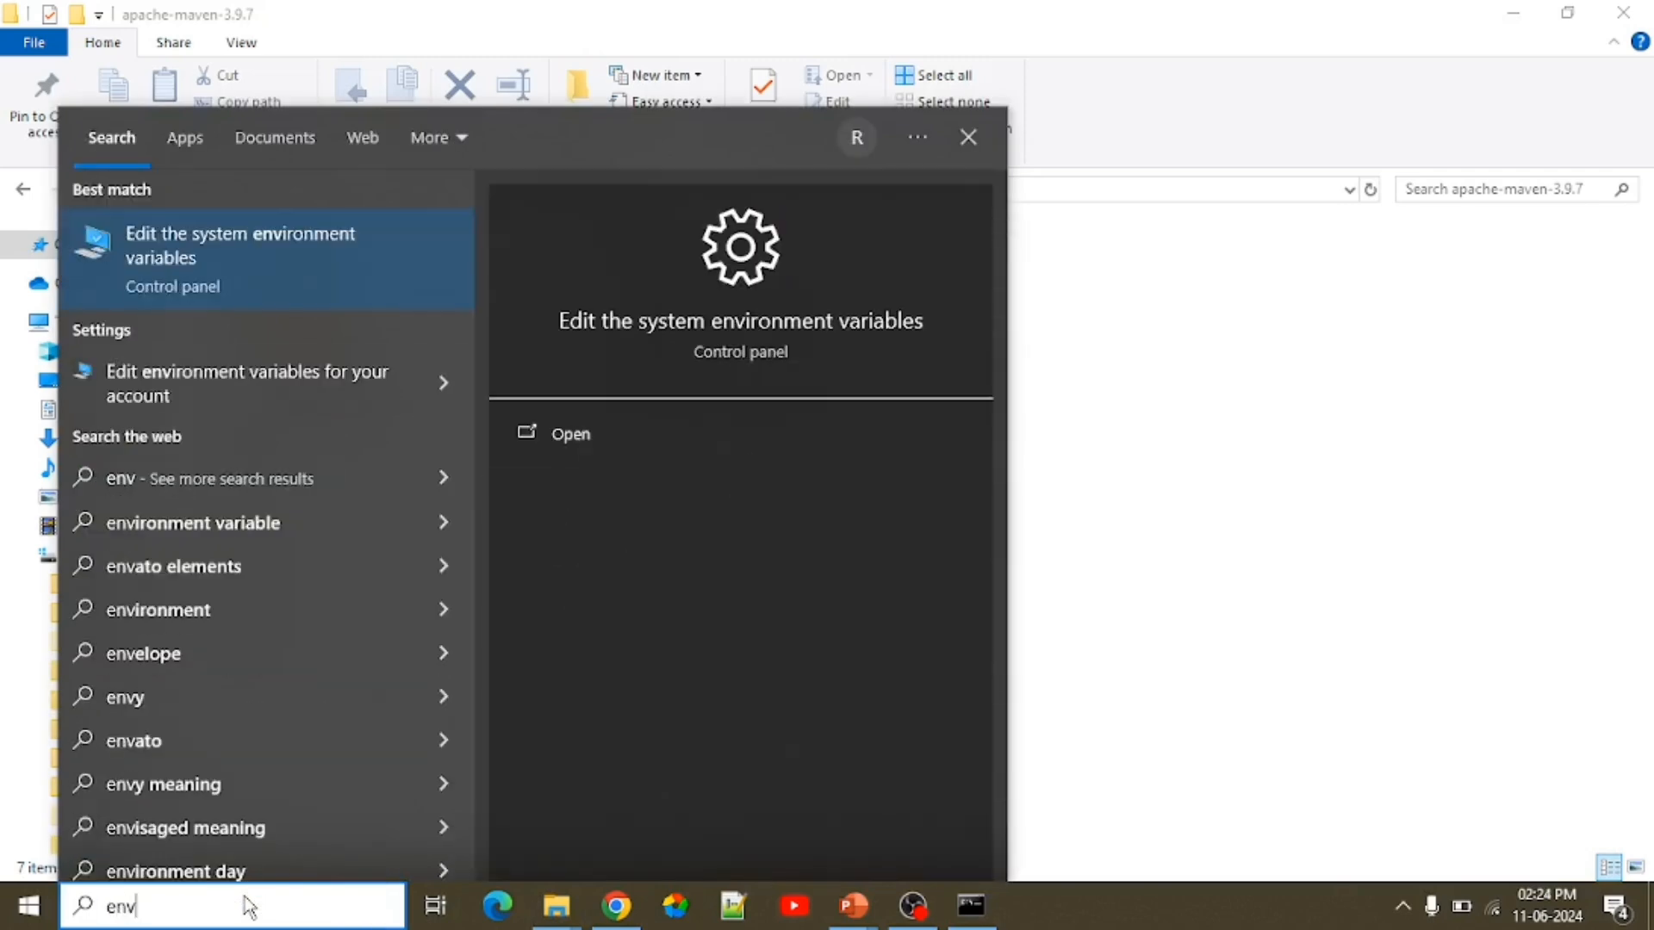
key("Return")
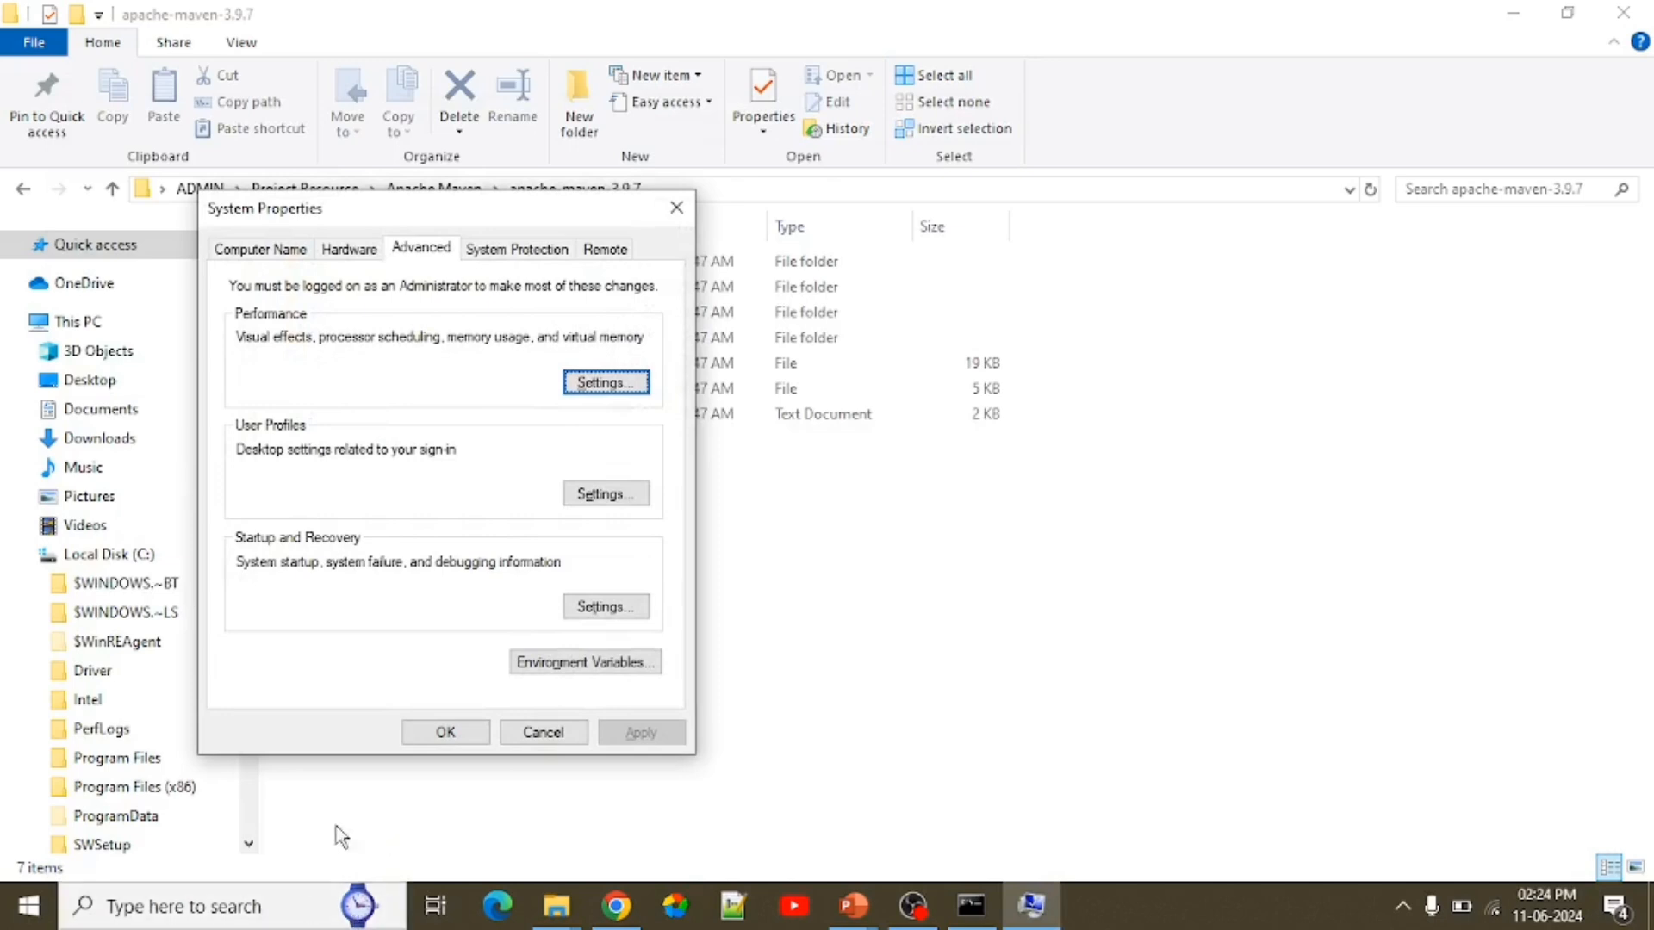
left_click(579, 674)
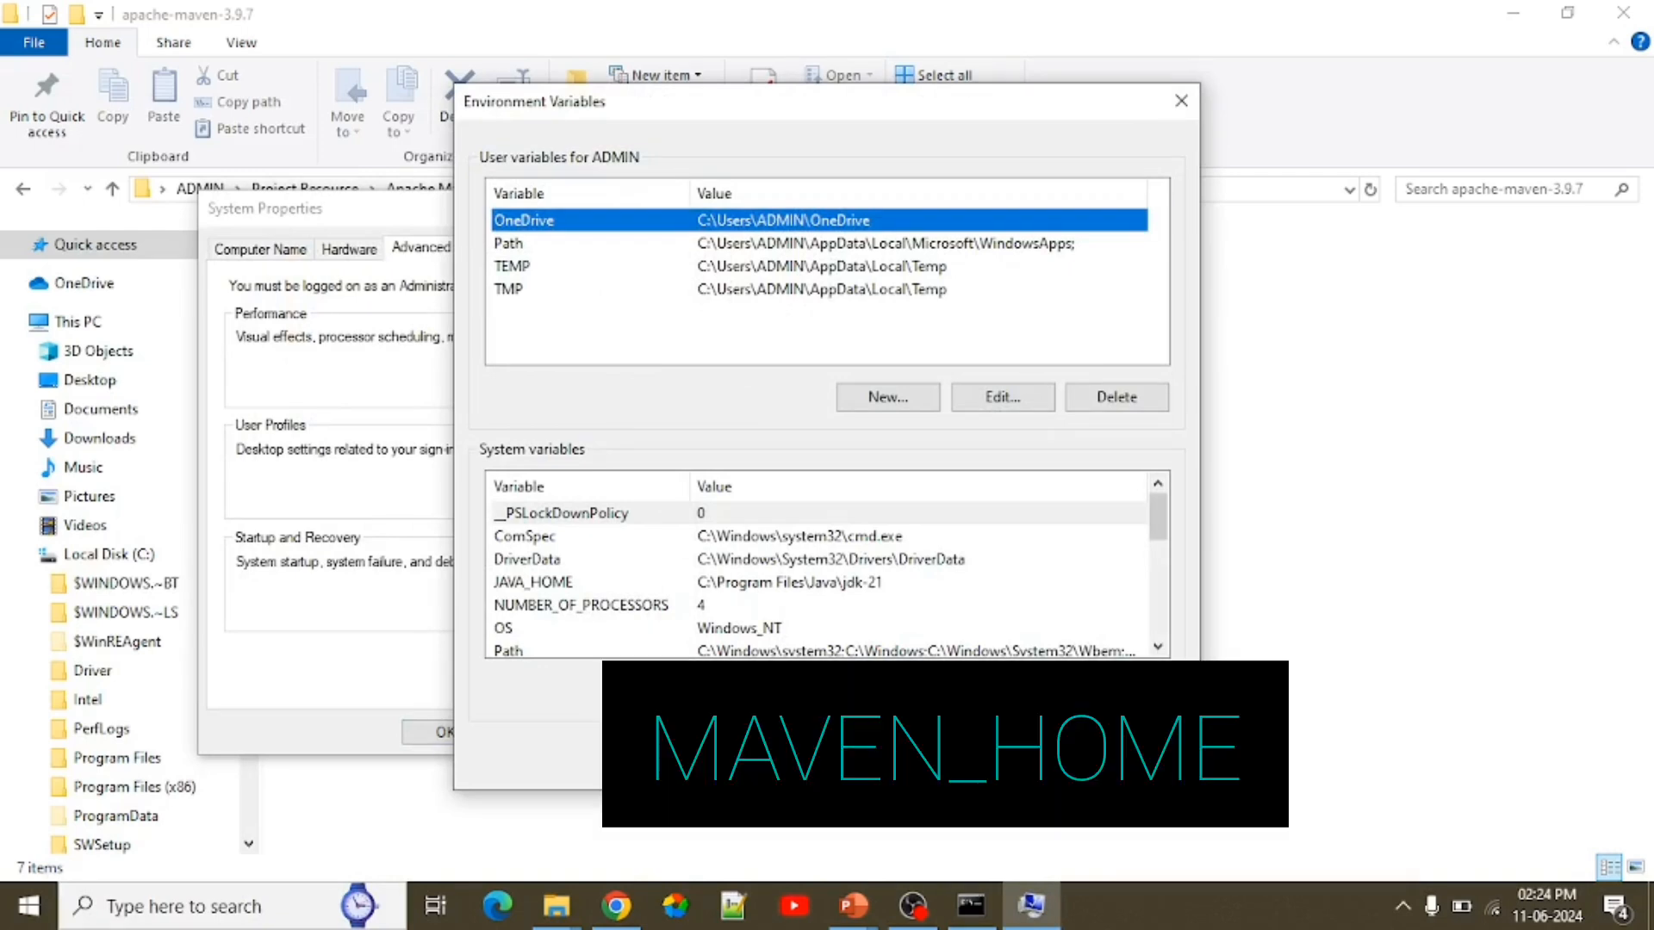
Start a new system variable and name it MAVEN_HOME.
left_click(896, 697)
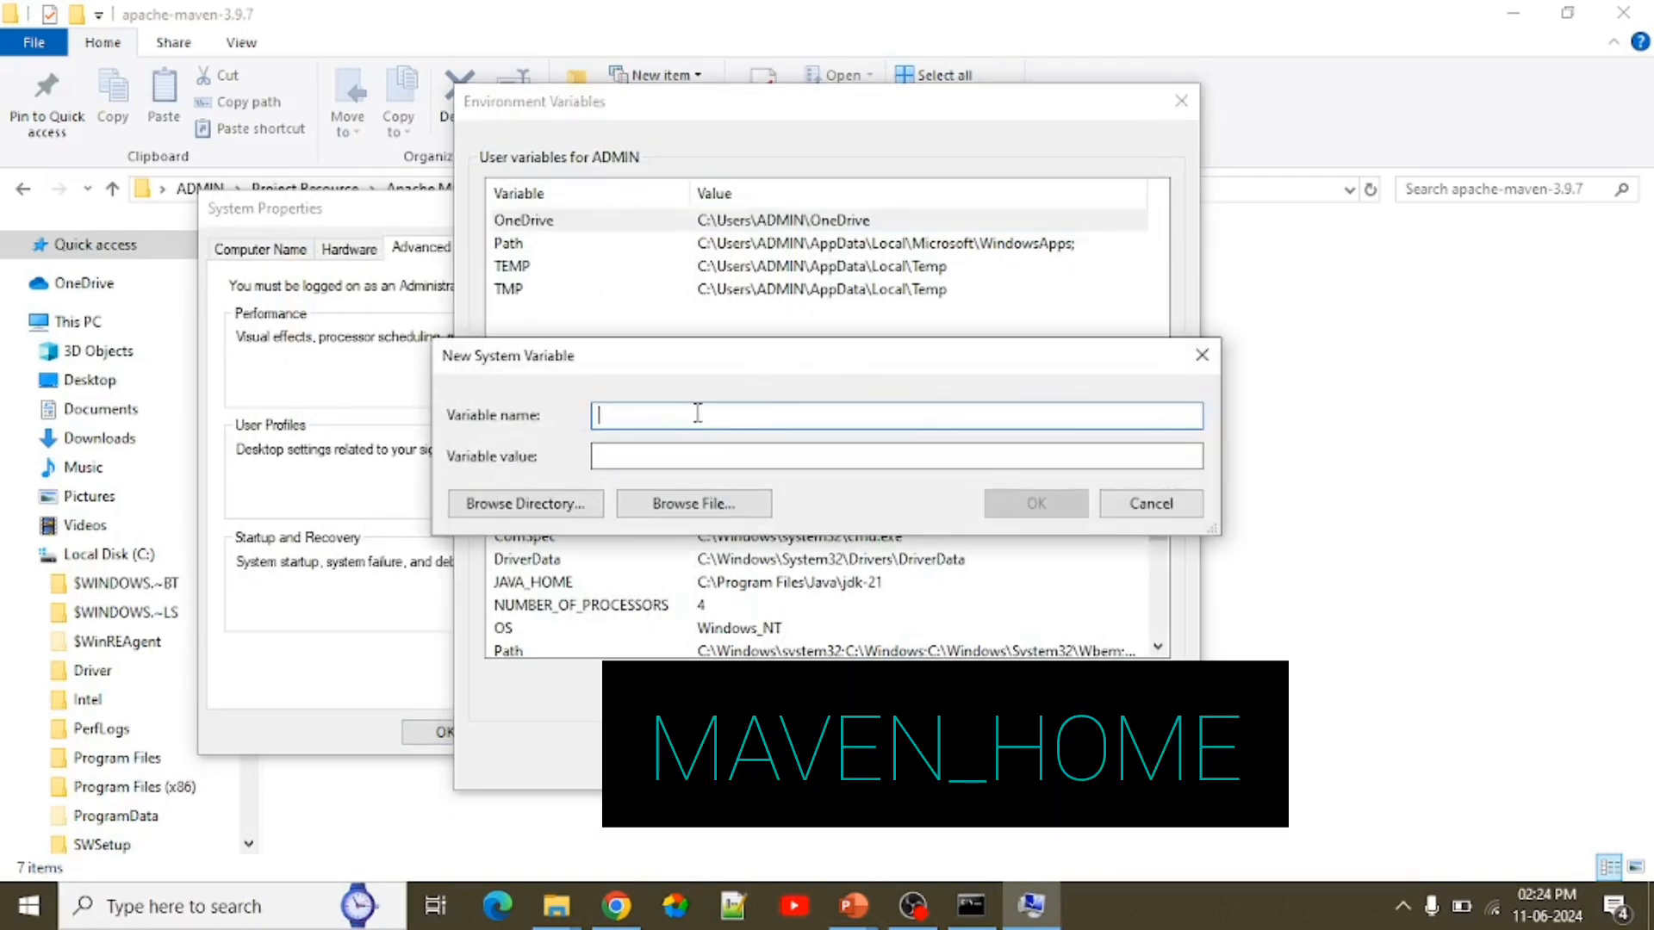
type("MAVEN")
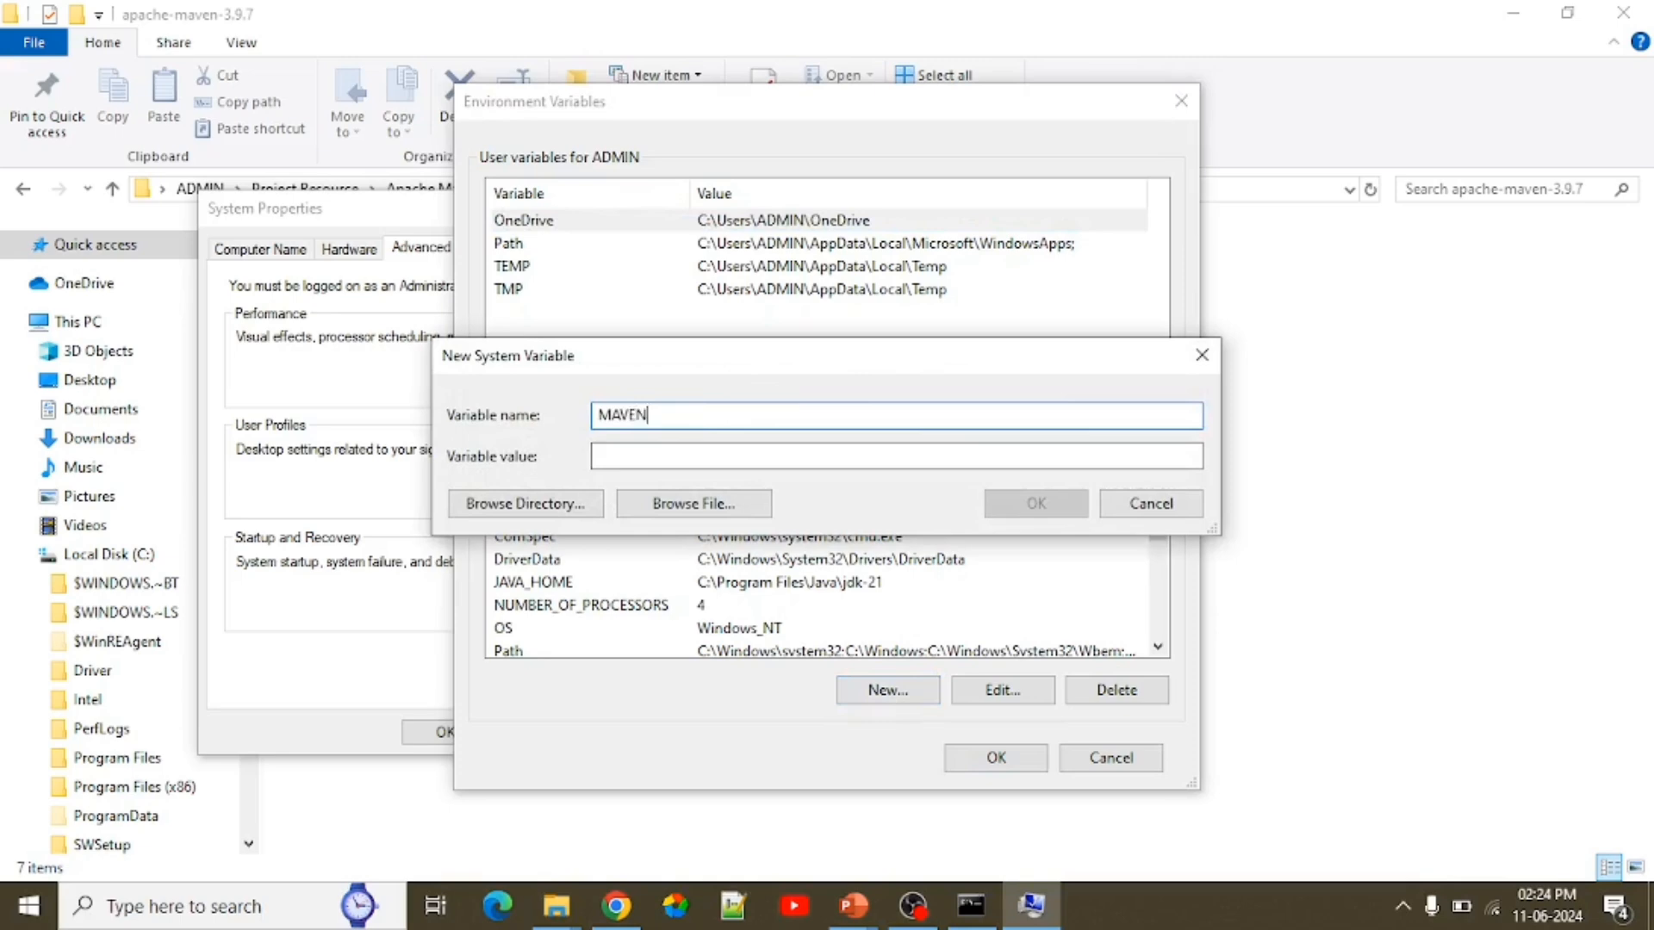
type("_HOME")
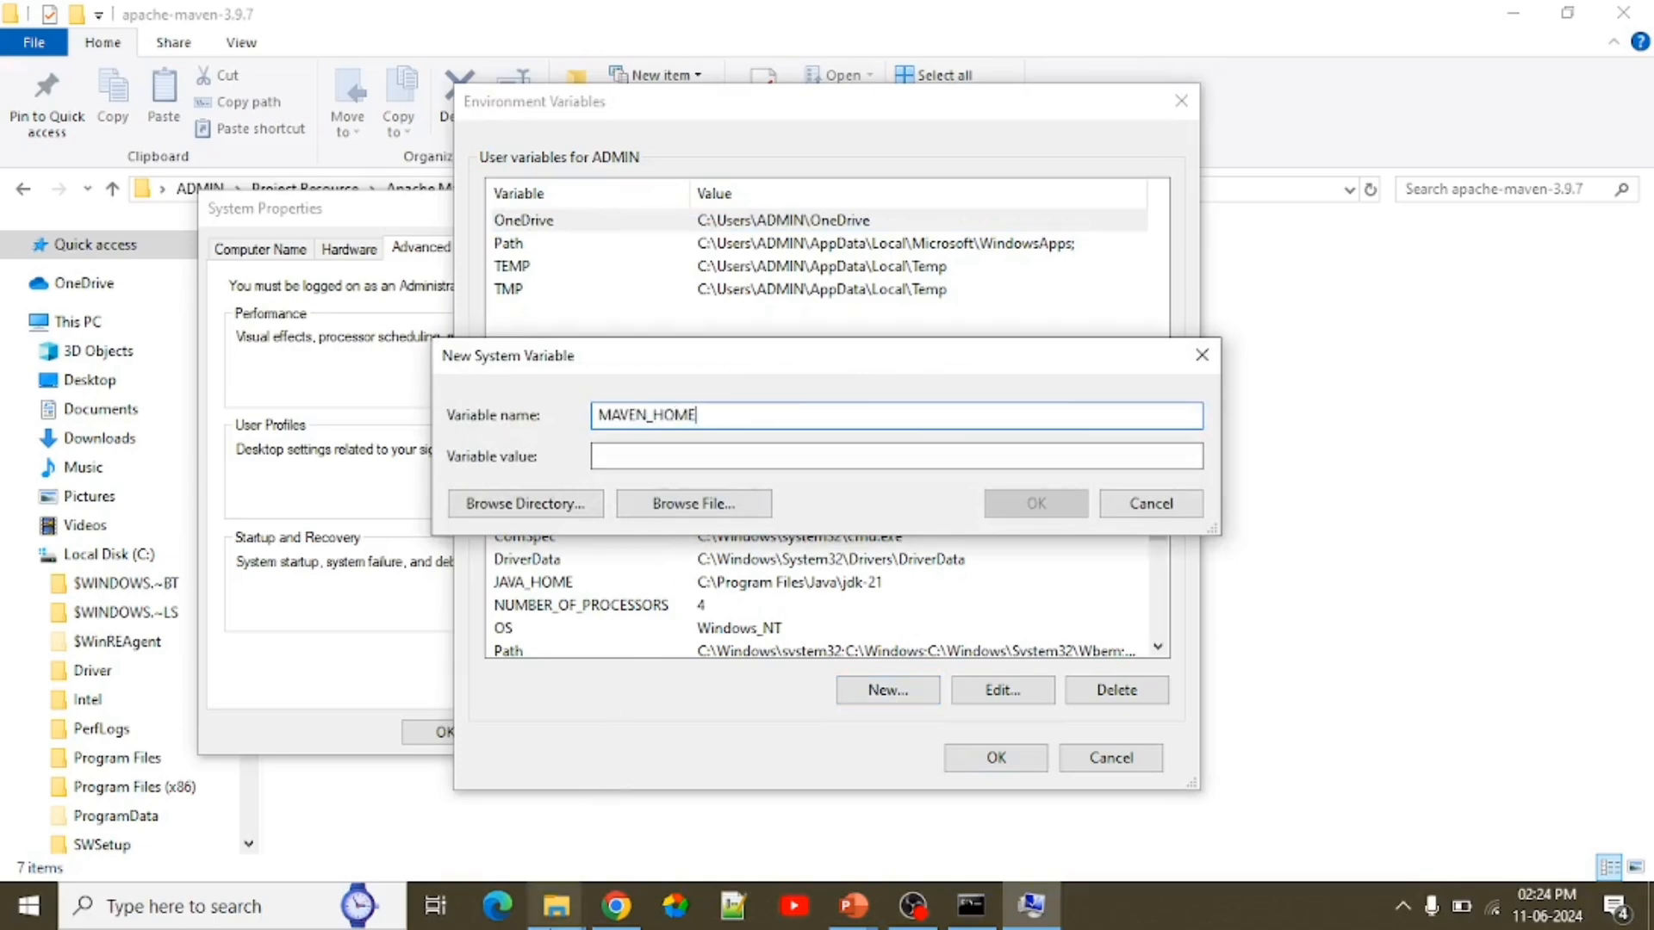
Set MAVEN_HOME to the copied folder path C:\Users\ADMIN\Project Resource\Apache Maven\apache-maven-3.9.7 and save the environment variables and system properties.
mouse_move(557, 903)
left_click(487, 848)
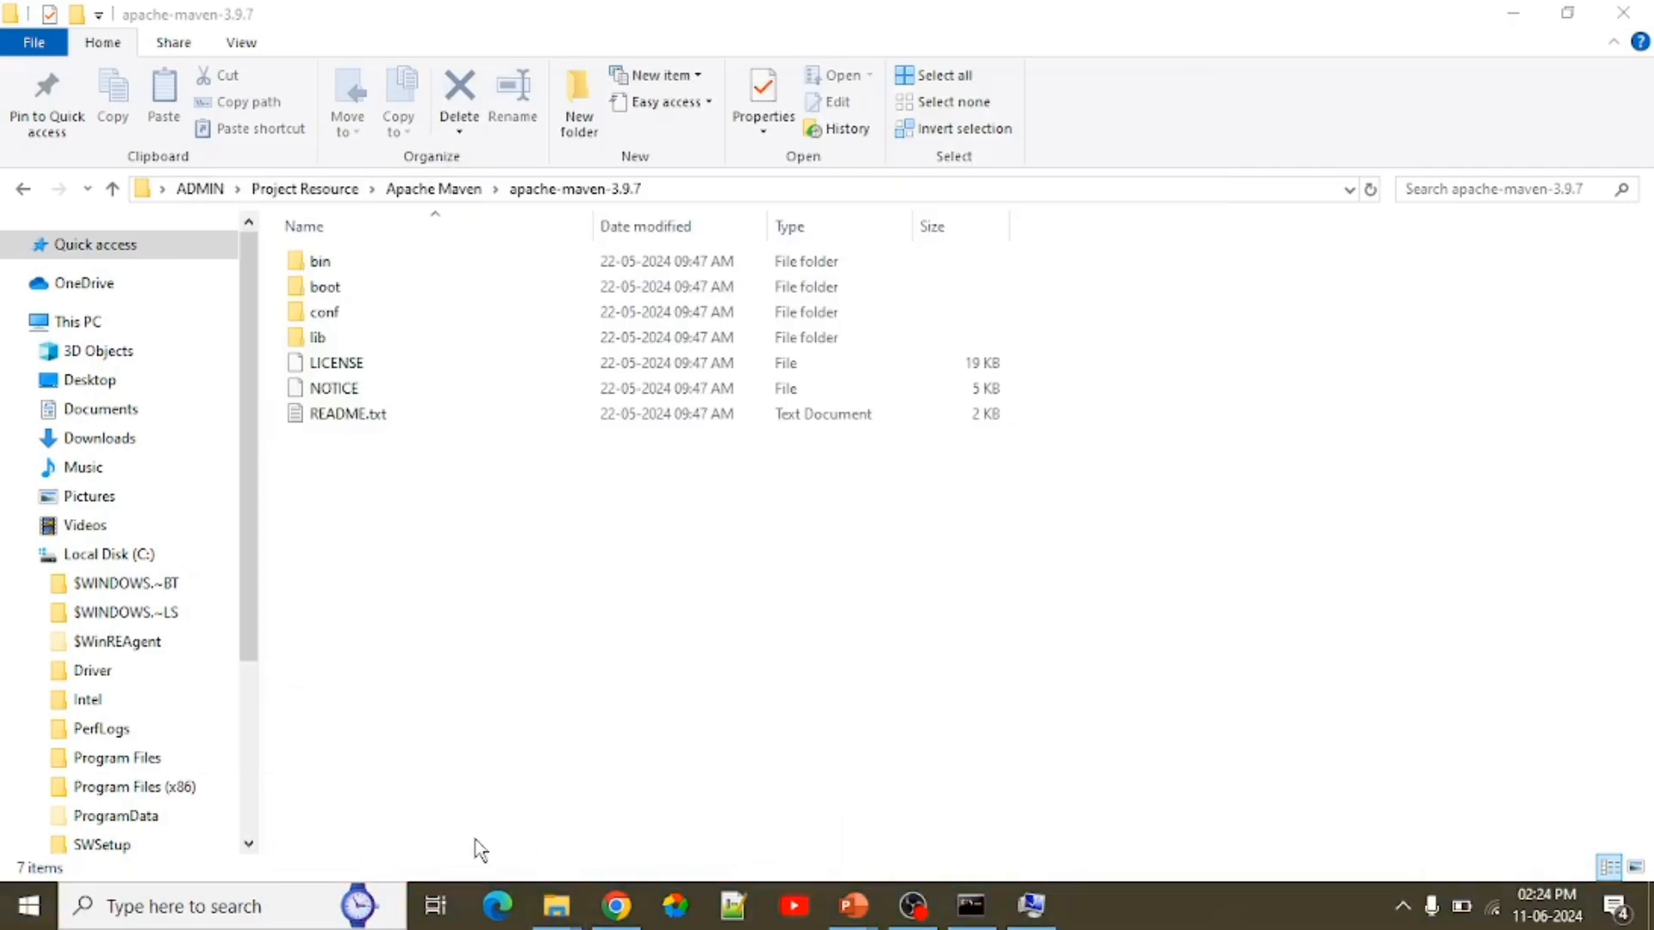
left_click(707, 192)
key("ctrl+c")
key("alt+Tab")
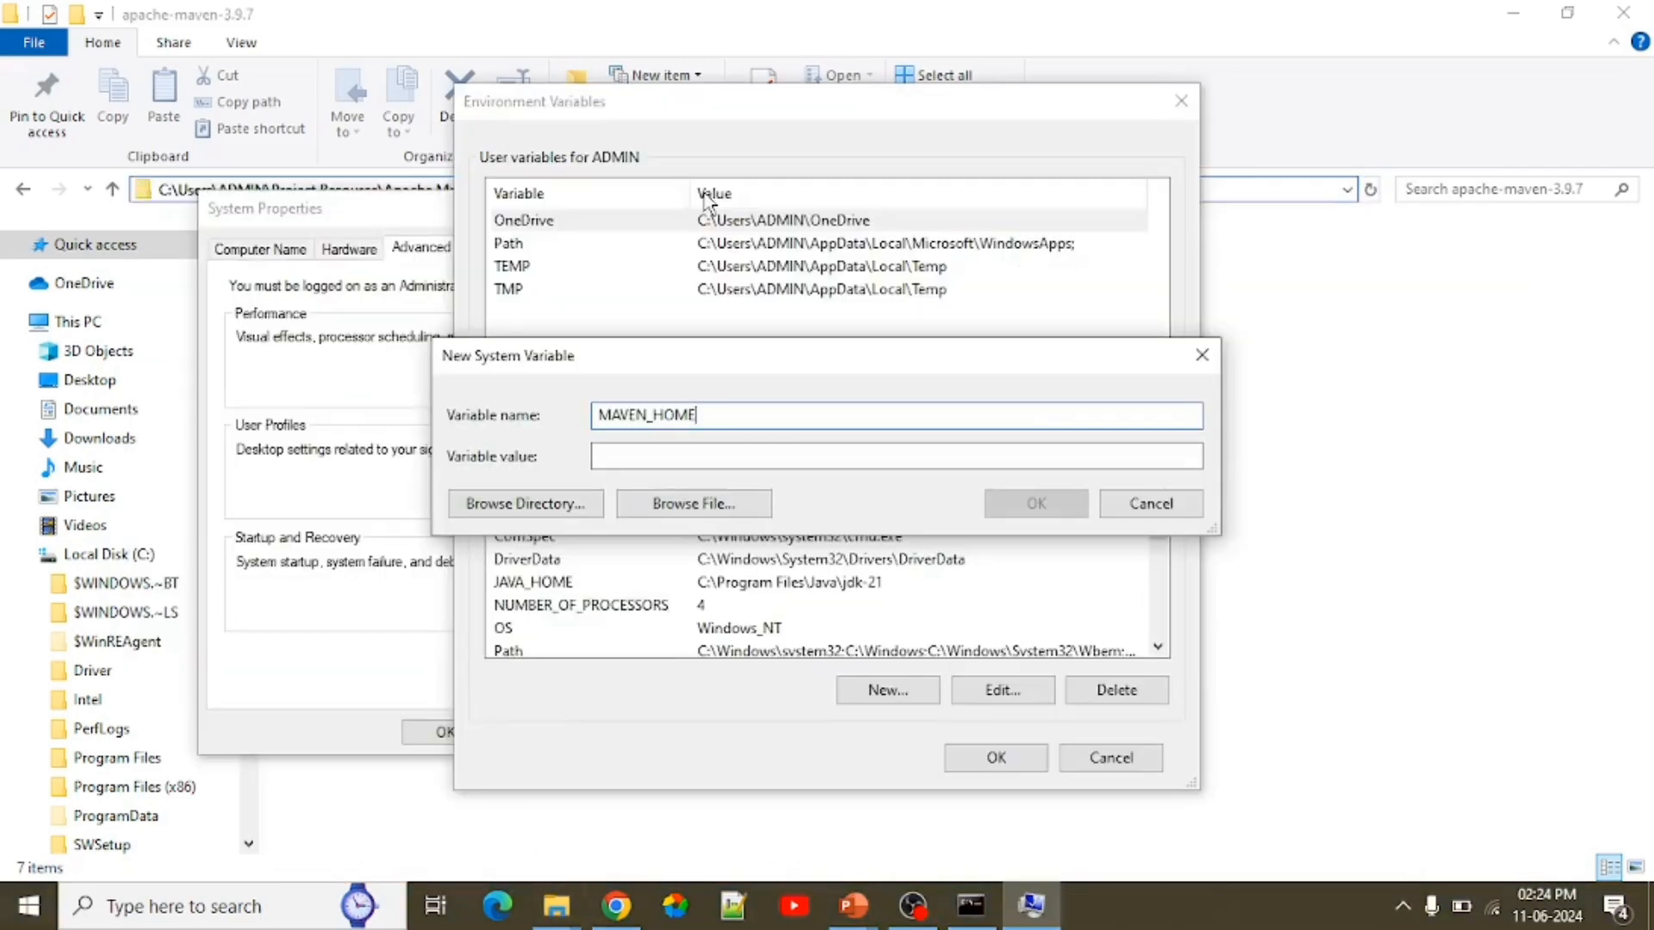
left_click(755, 454)
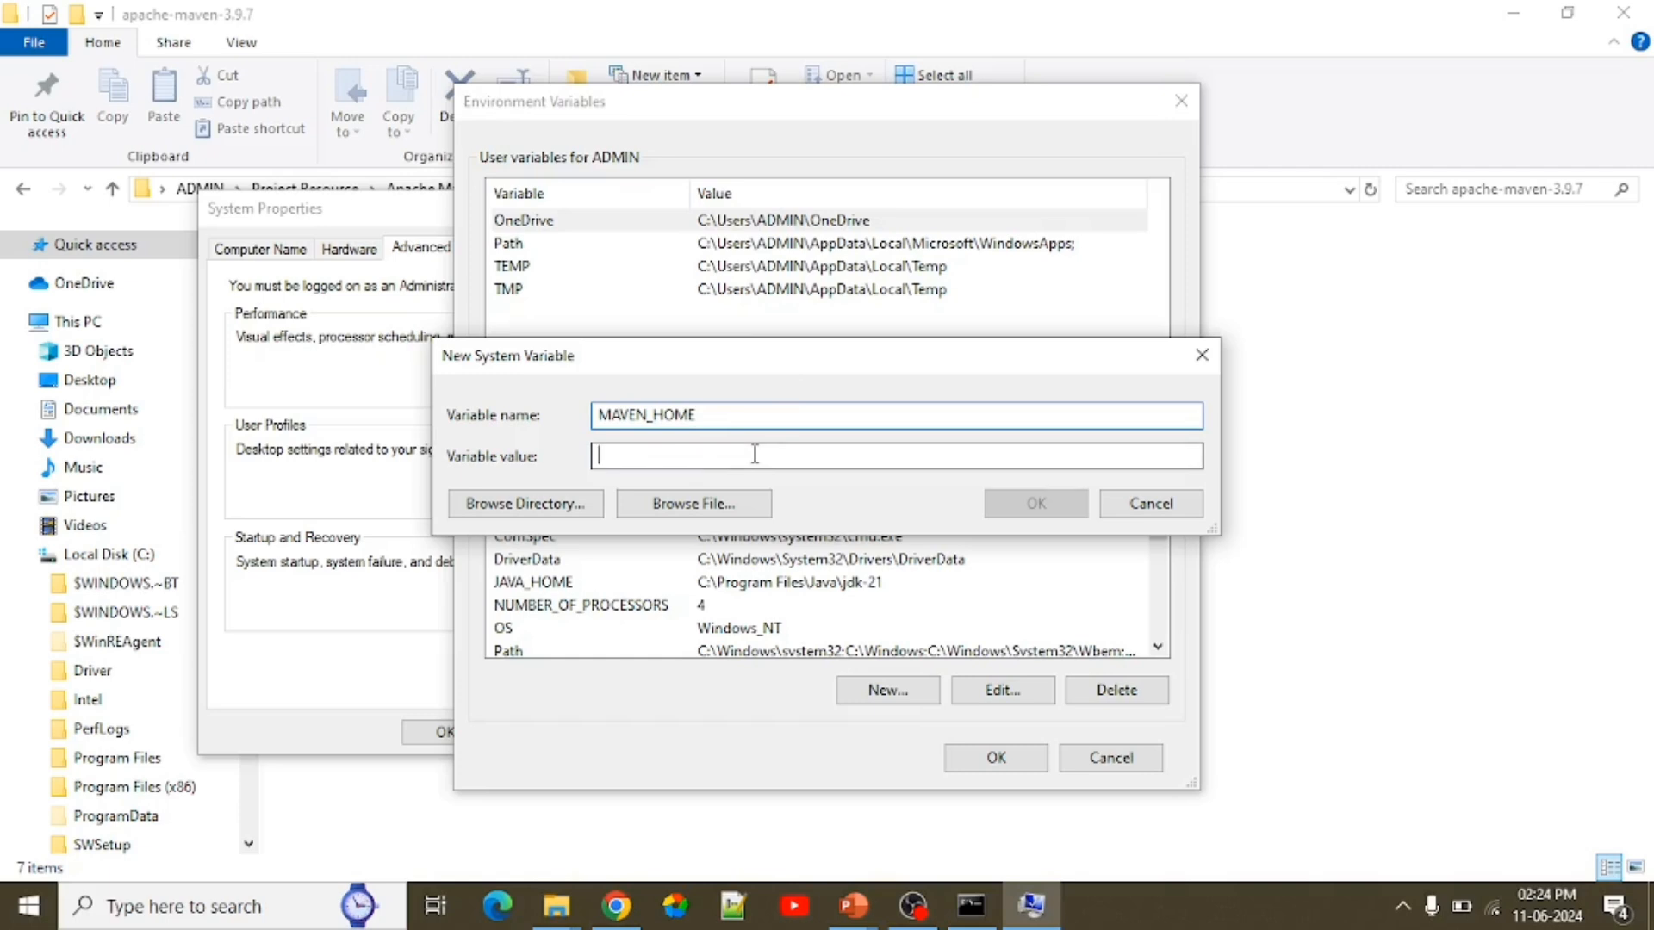
key("ctrl+v")
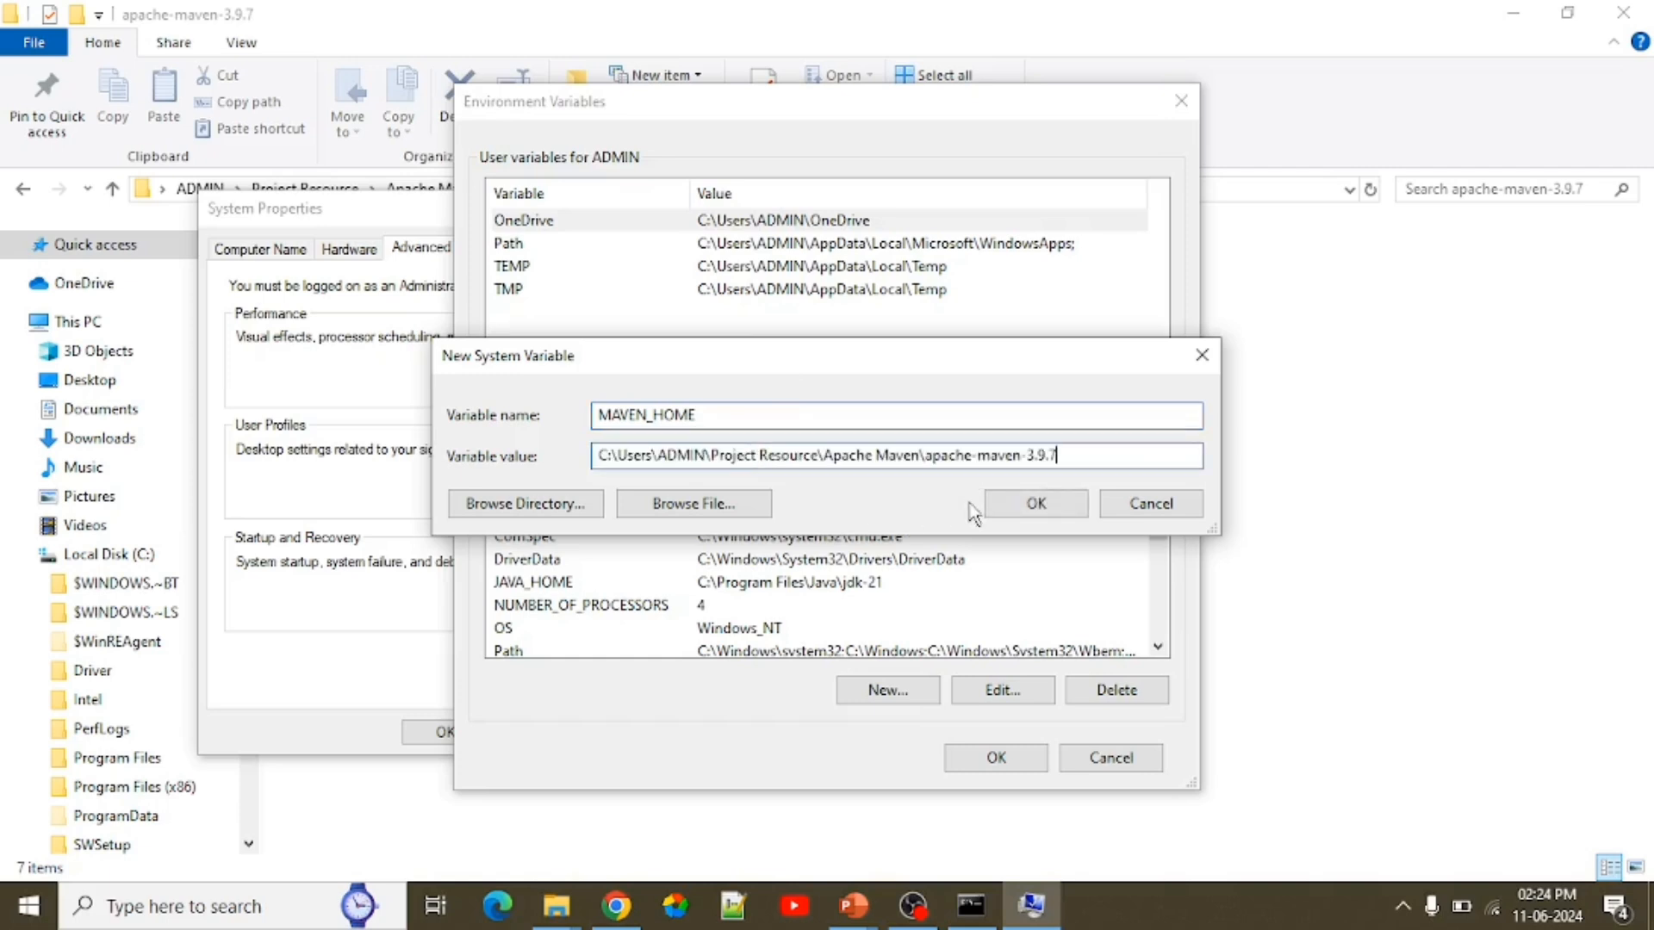
left_click(1036, 504)
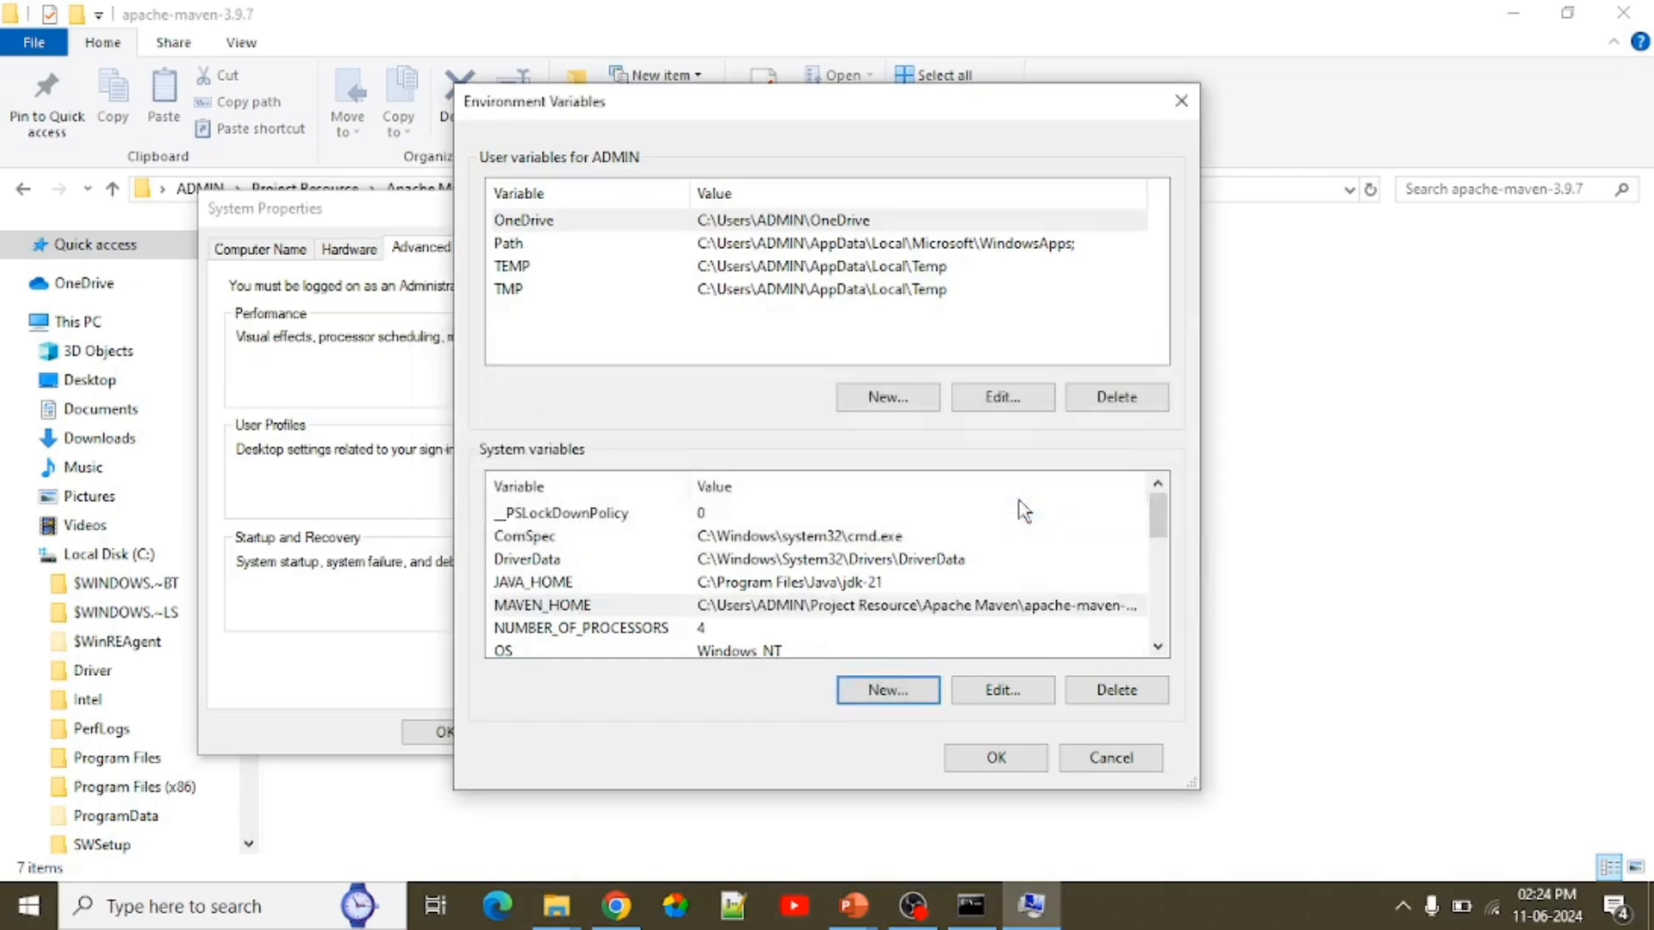
left_click(996, 757)
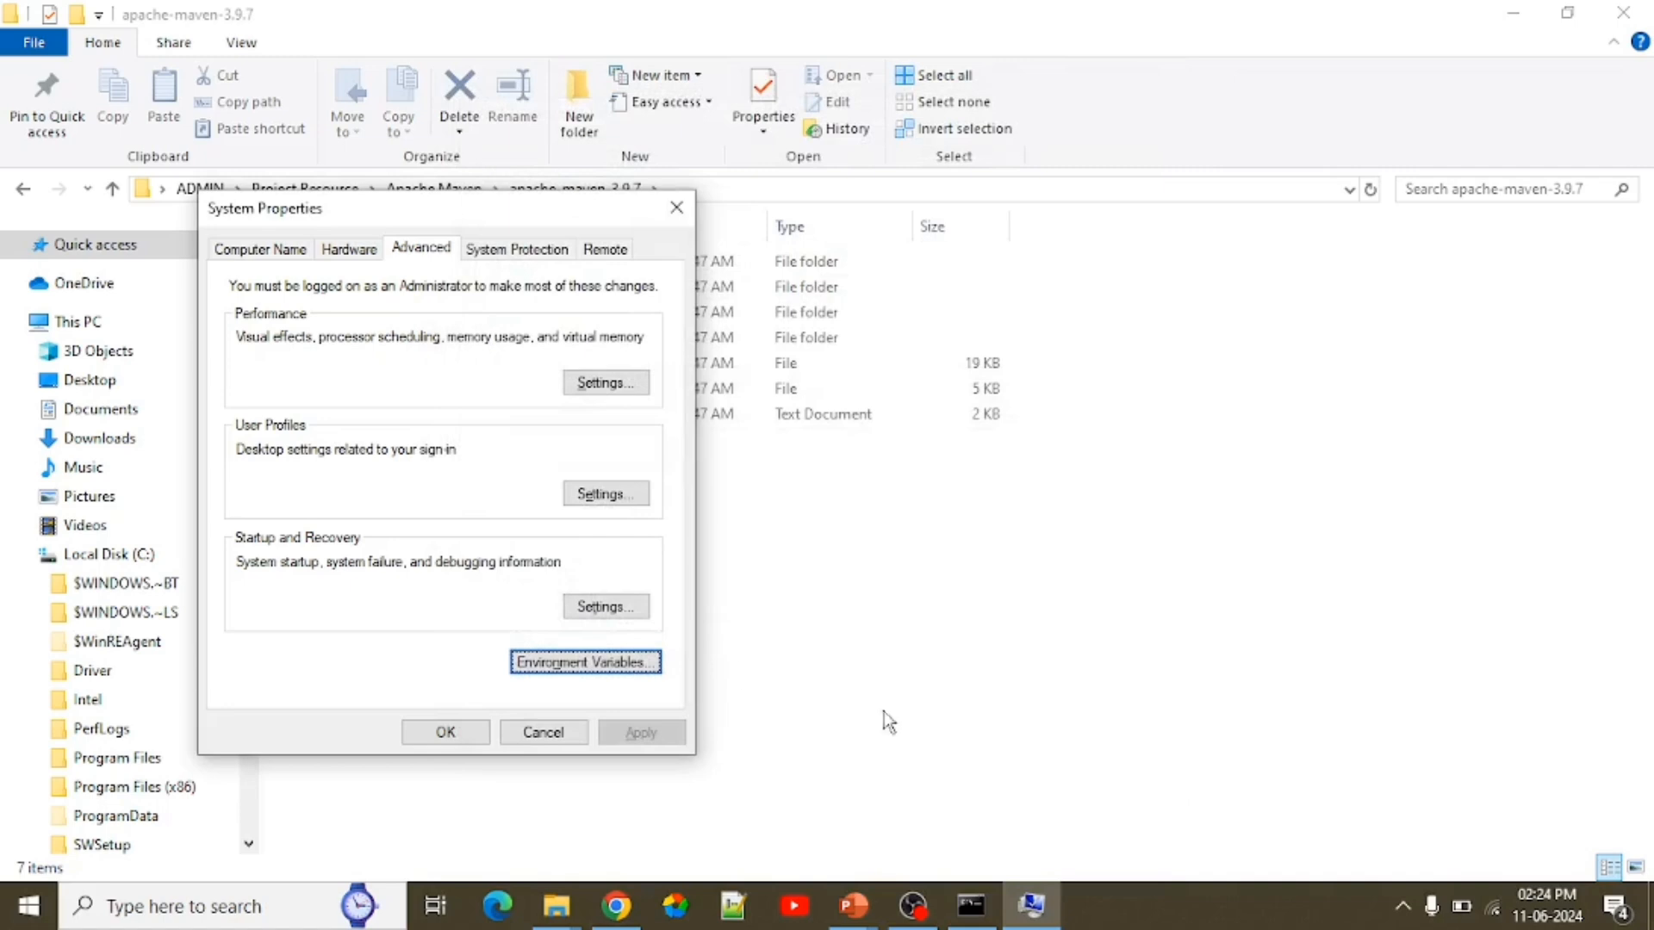
left_click(445, 731)
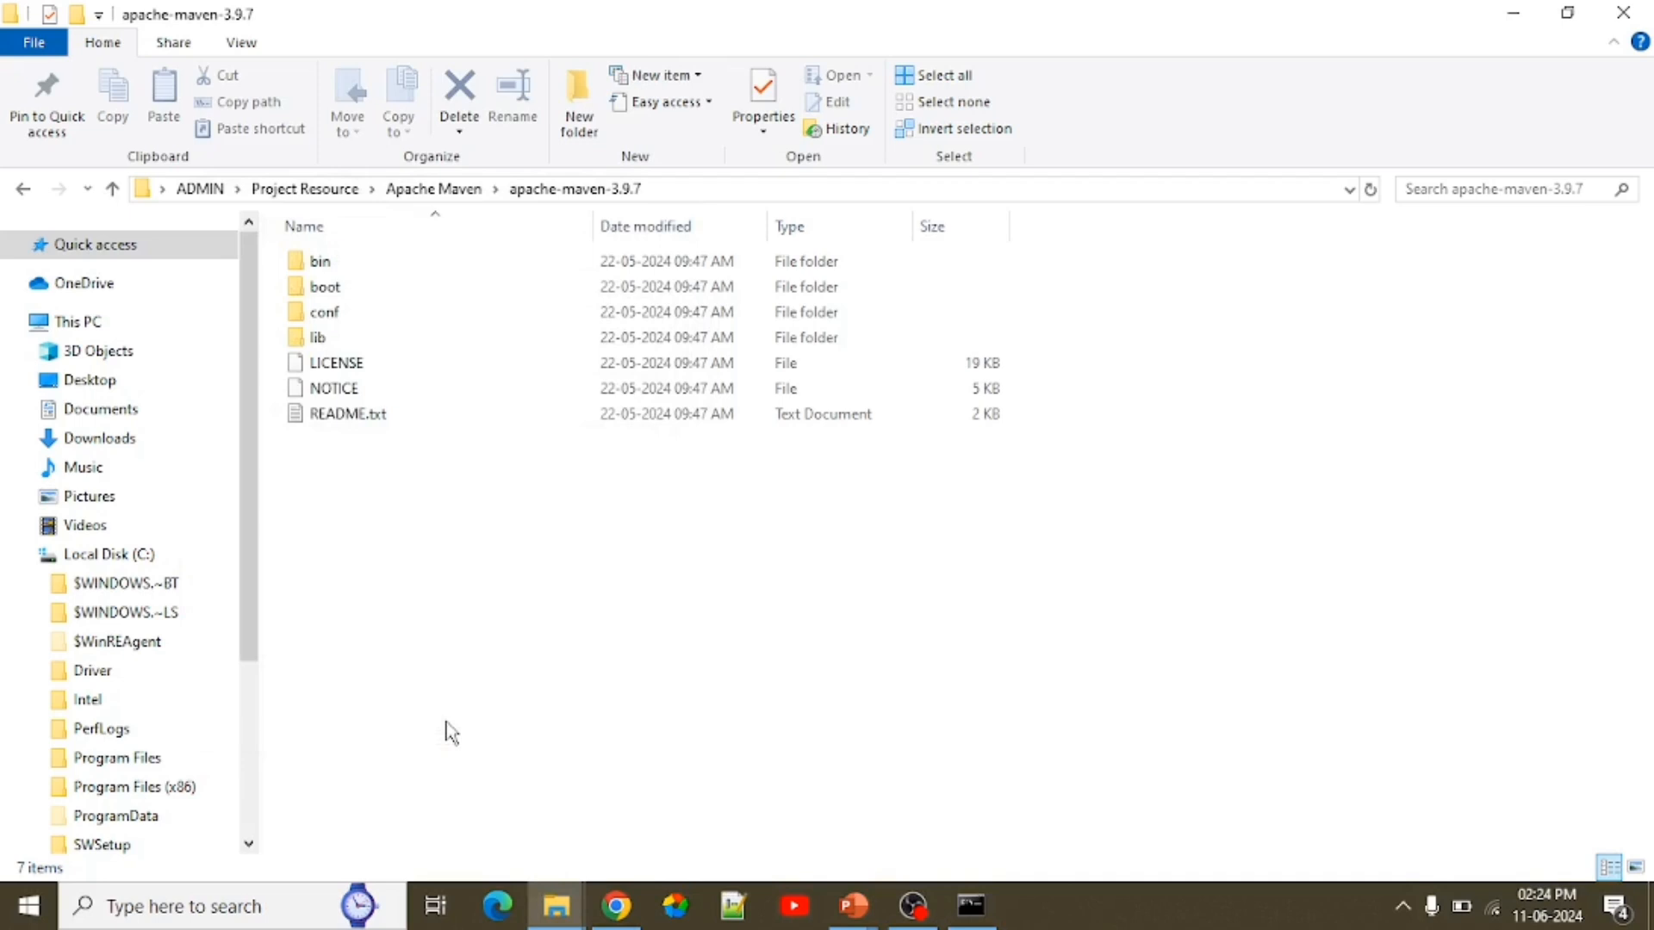
Reopen the Environment Variables dialog through a Windows search for "env".
key("super+r")
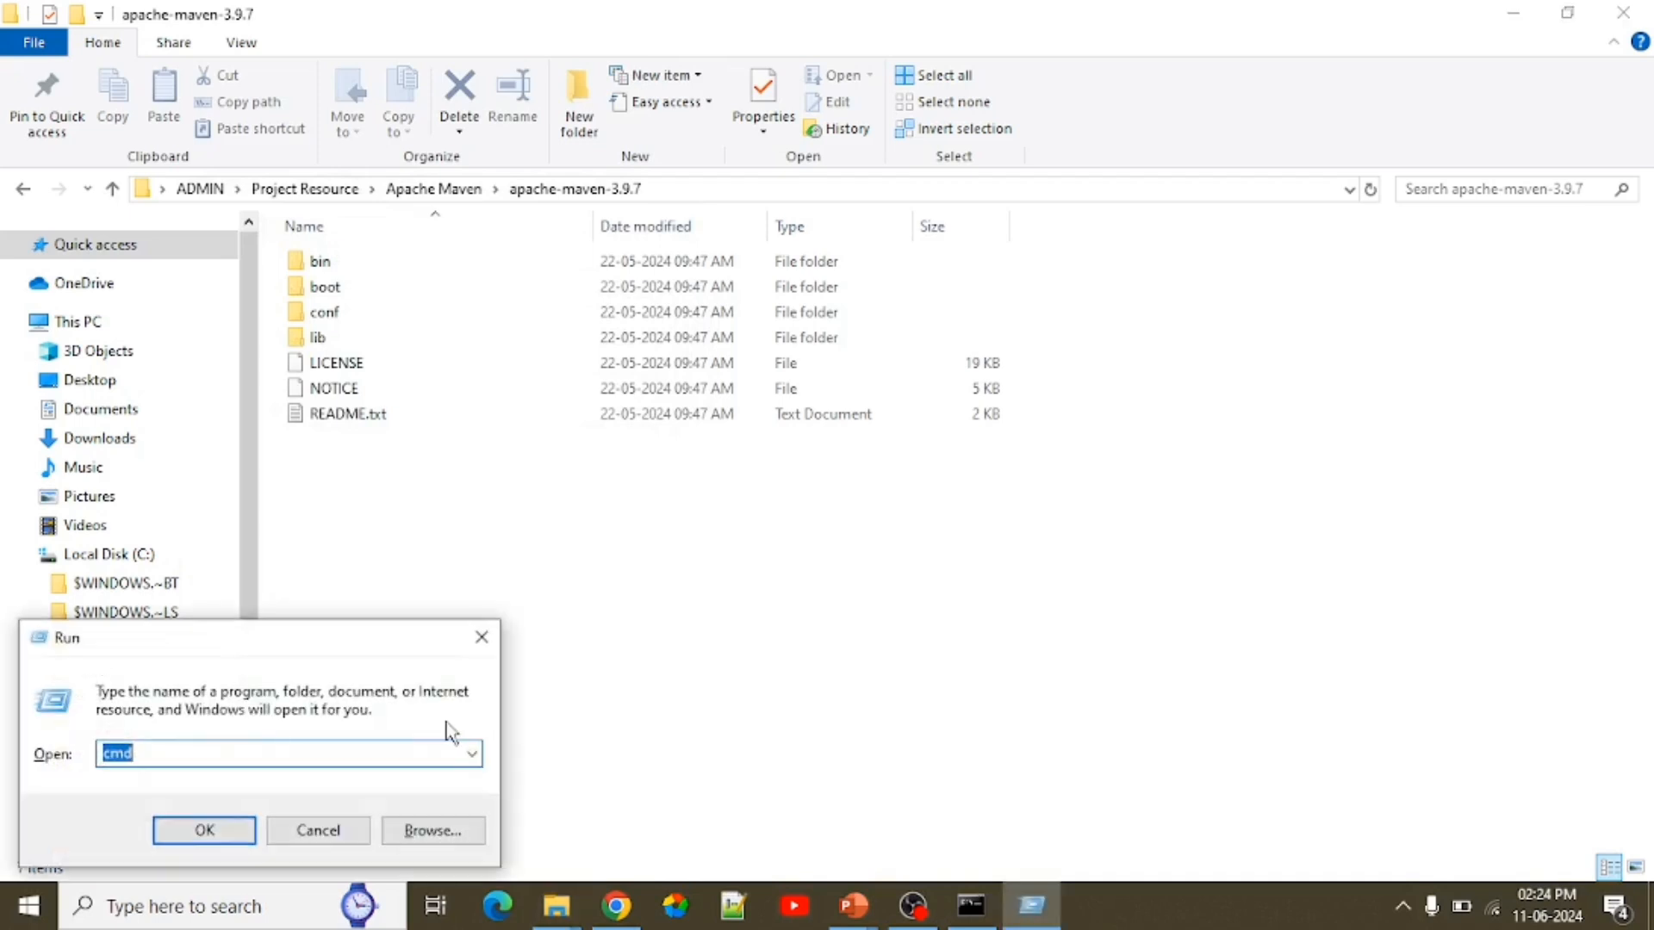
key("Escape")
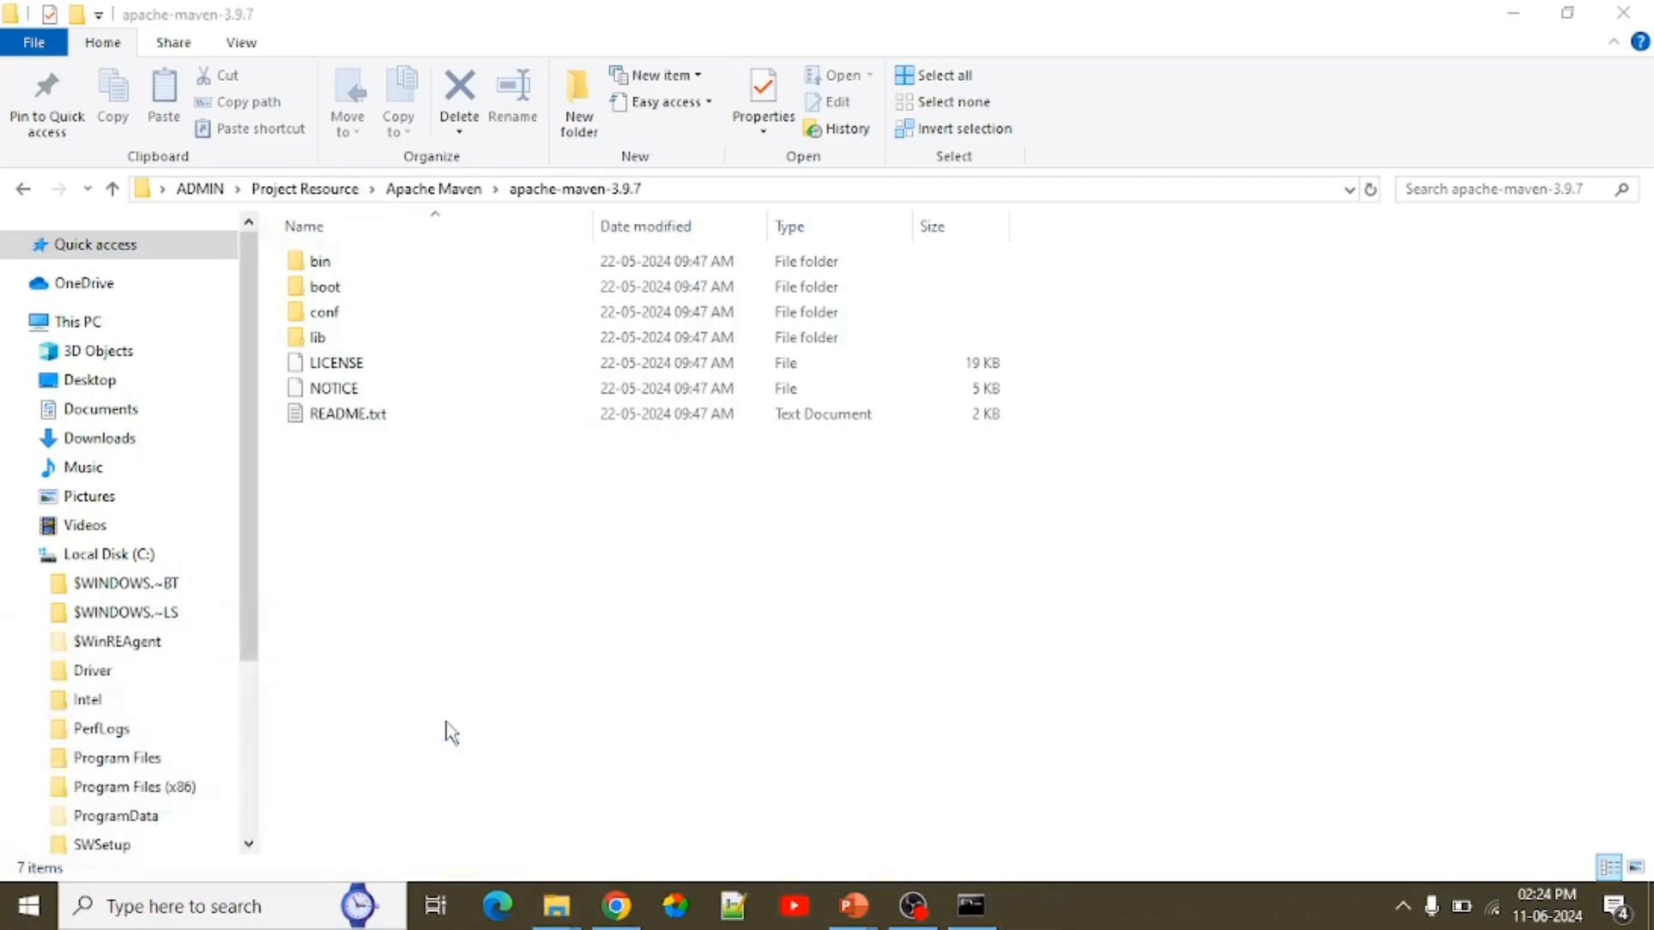
left_click(178, 905)
type("env")
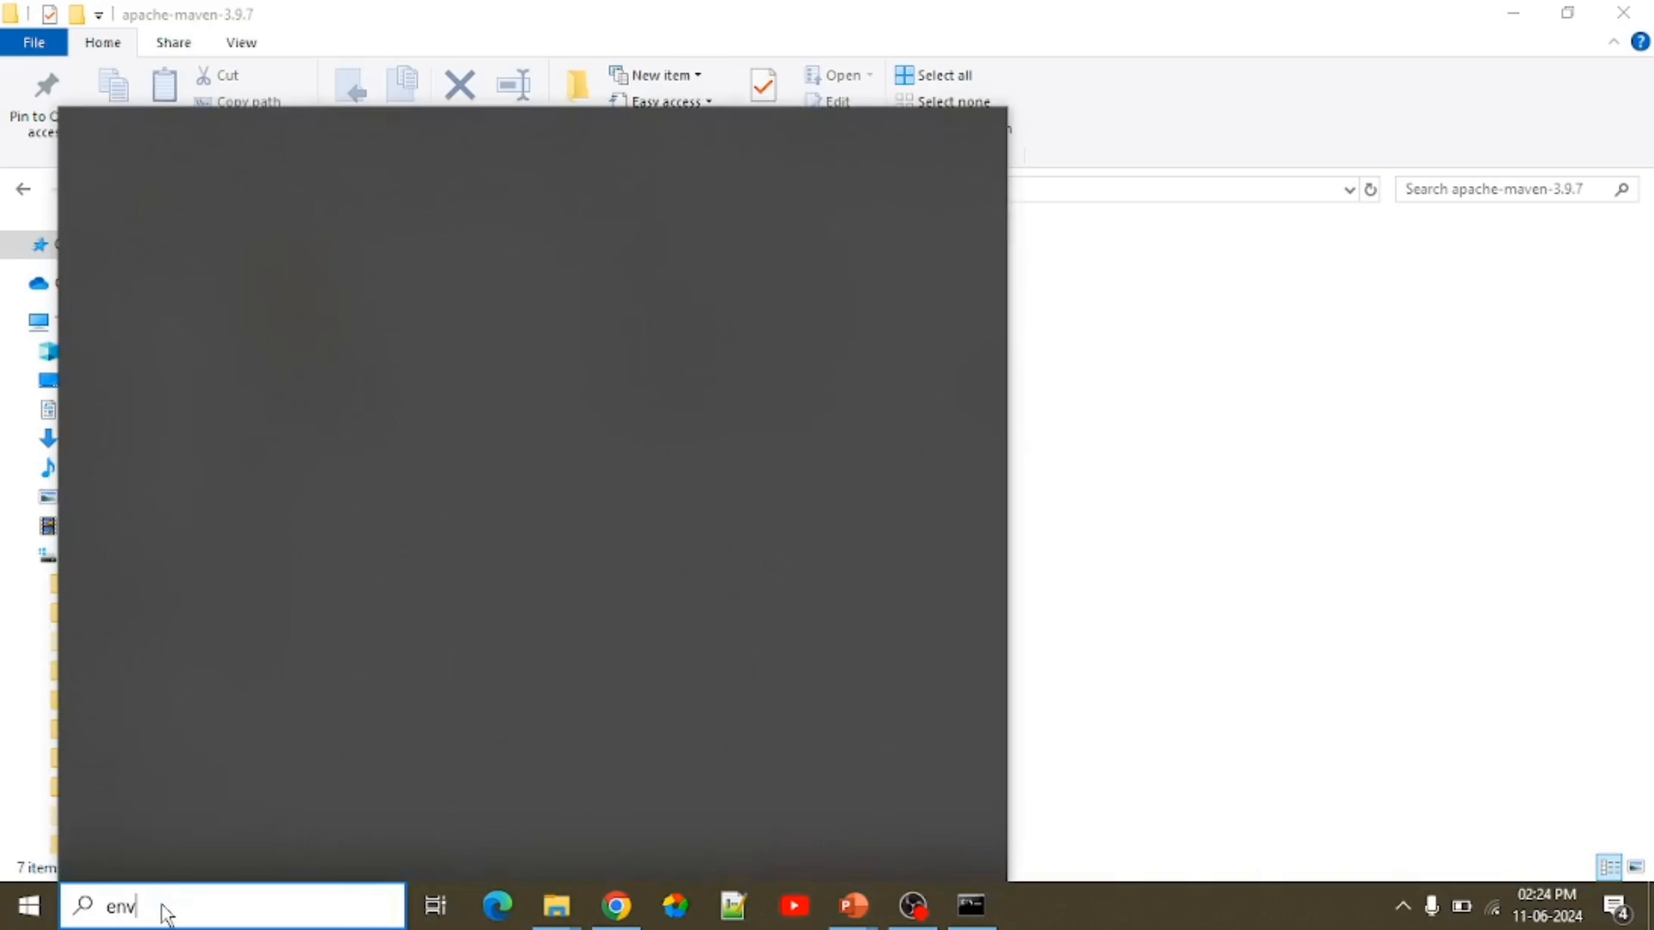
key("Return")
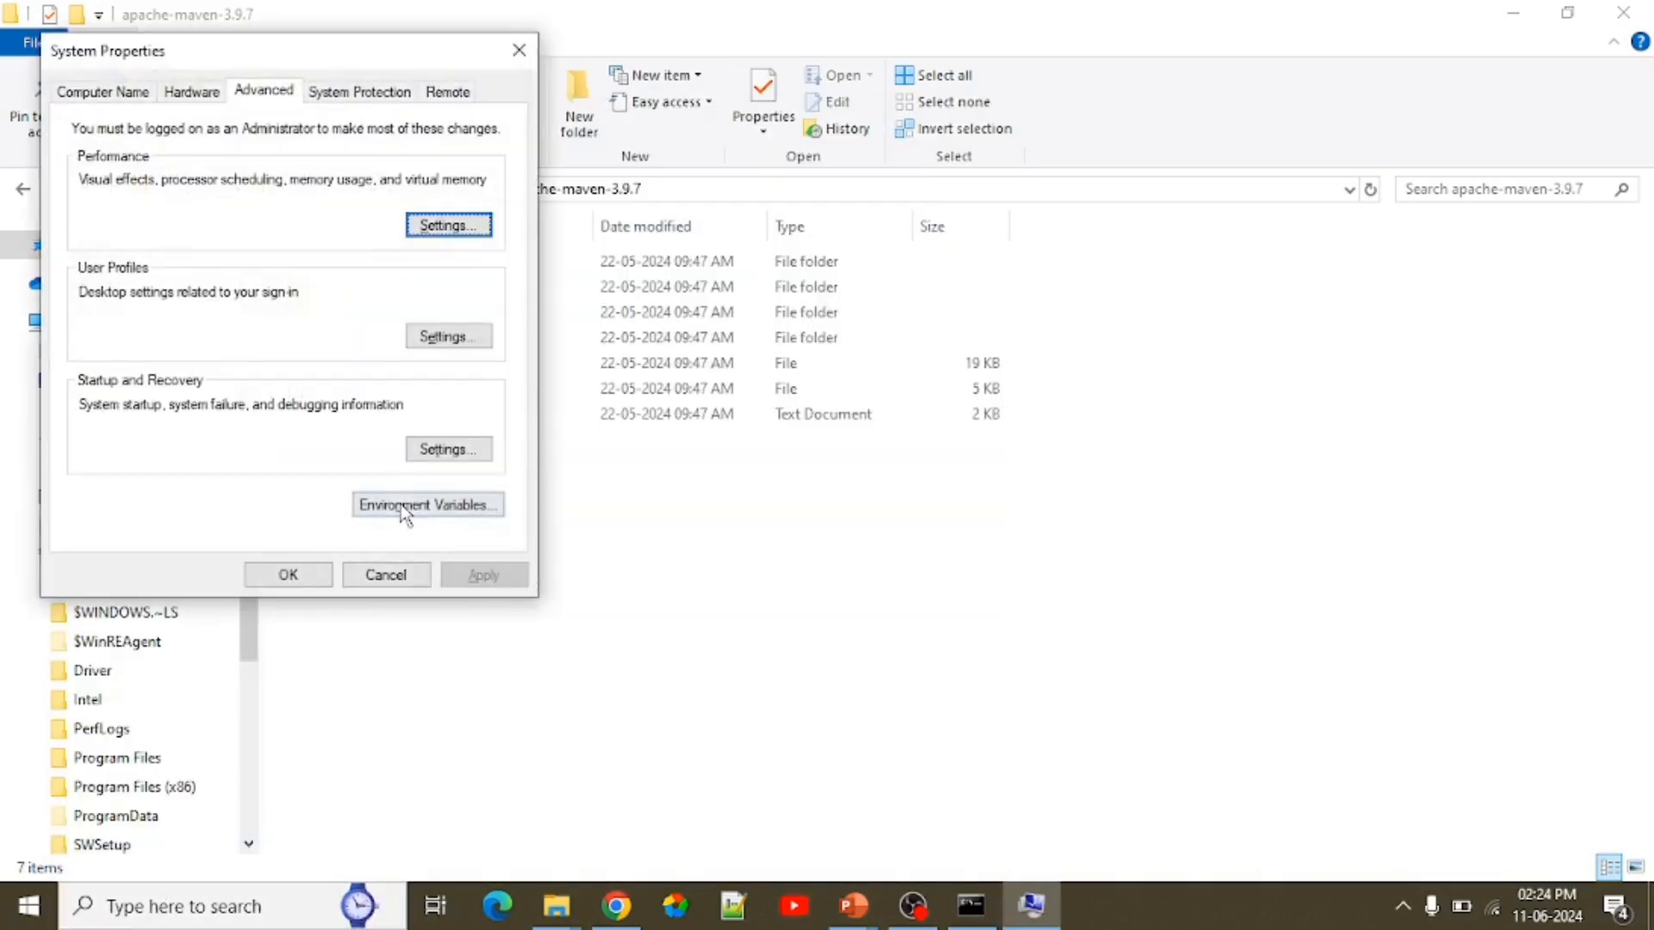
left_click(405, 506)
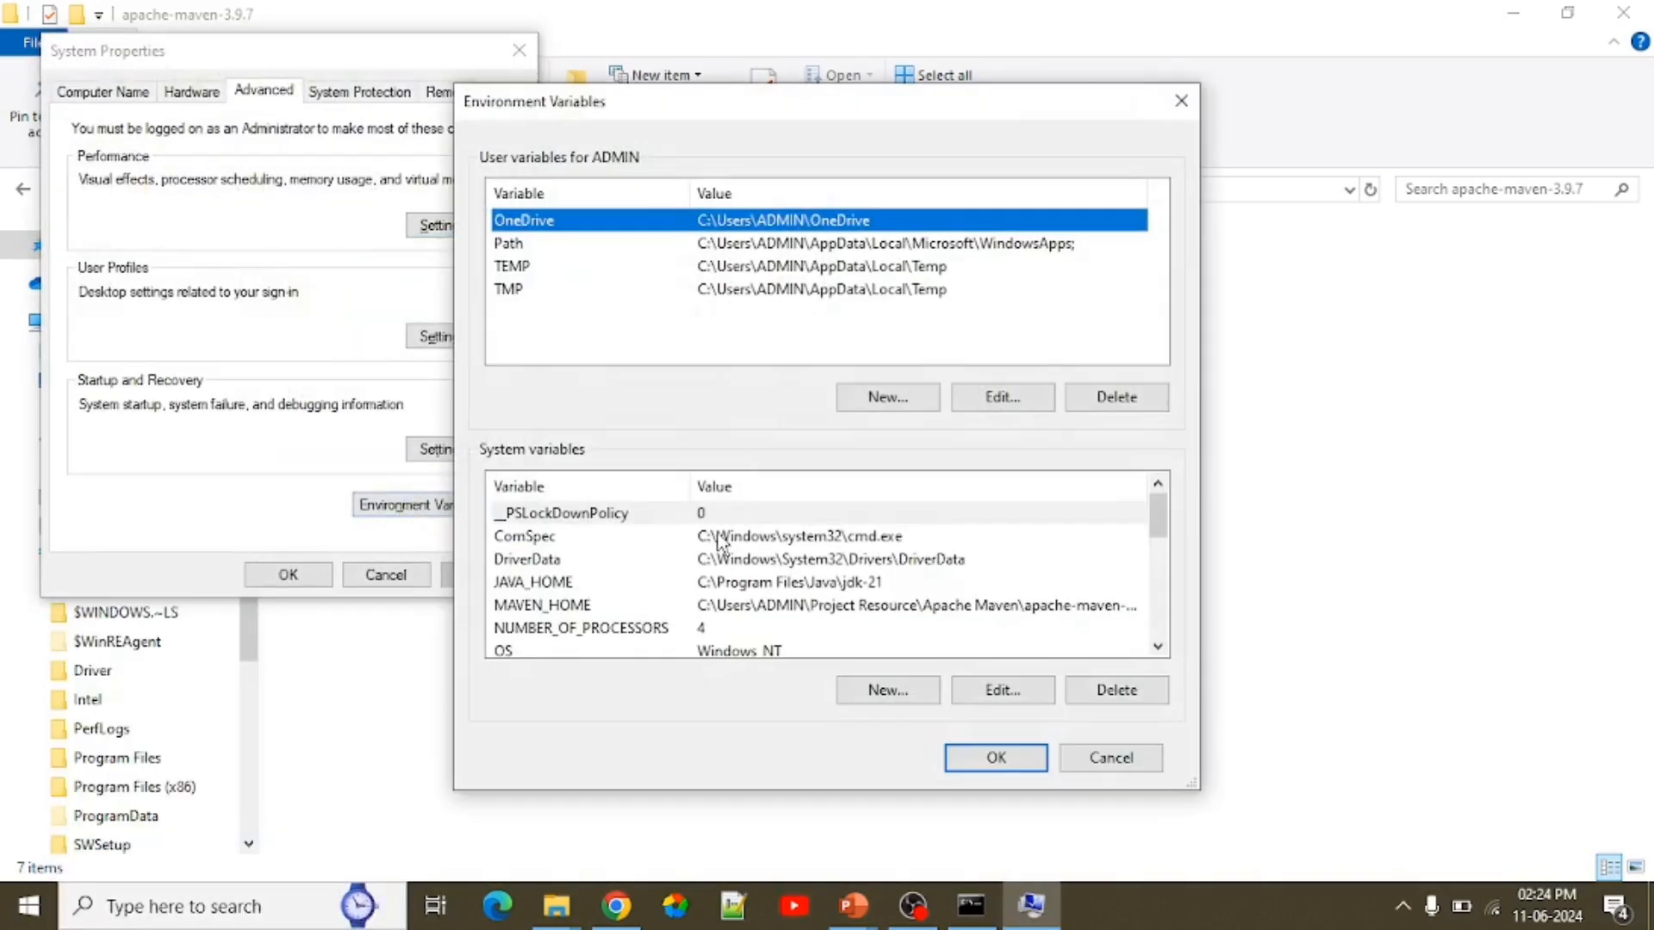
Add a %MAVEN_HOME%\bin entry to the Path system variable and save the environment variables and system properties.
left_click(574, 583)
key("p")
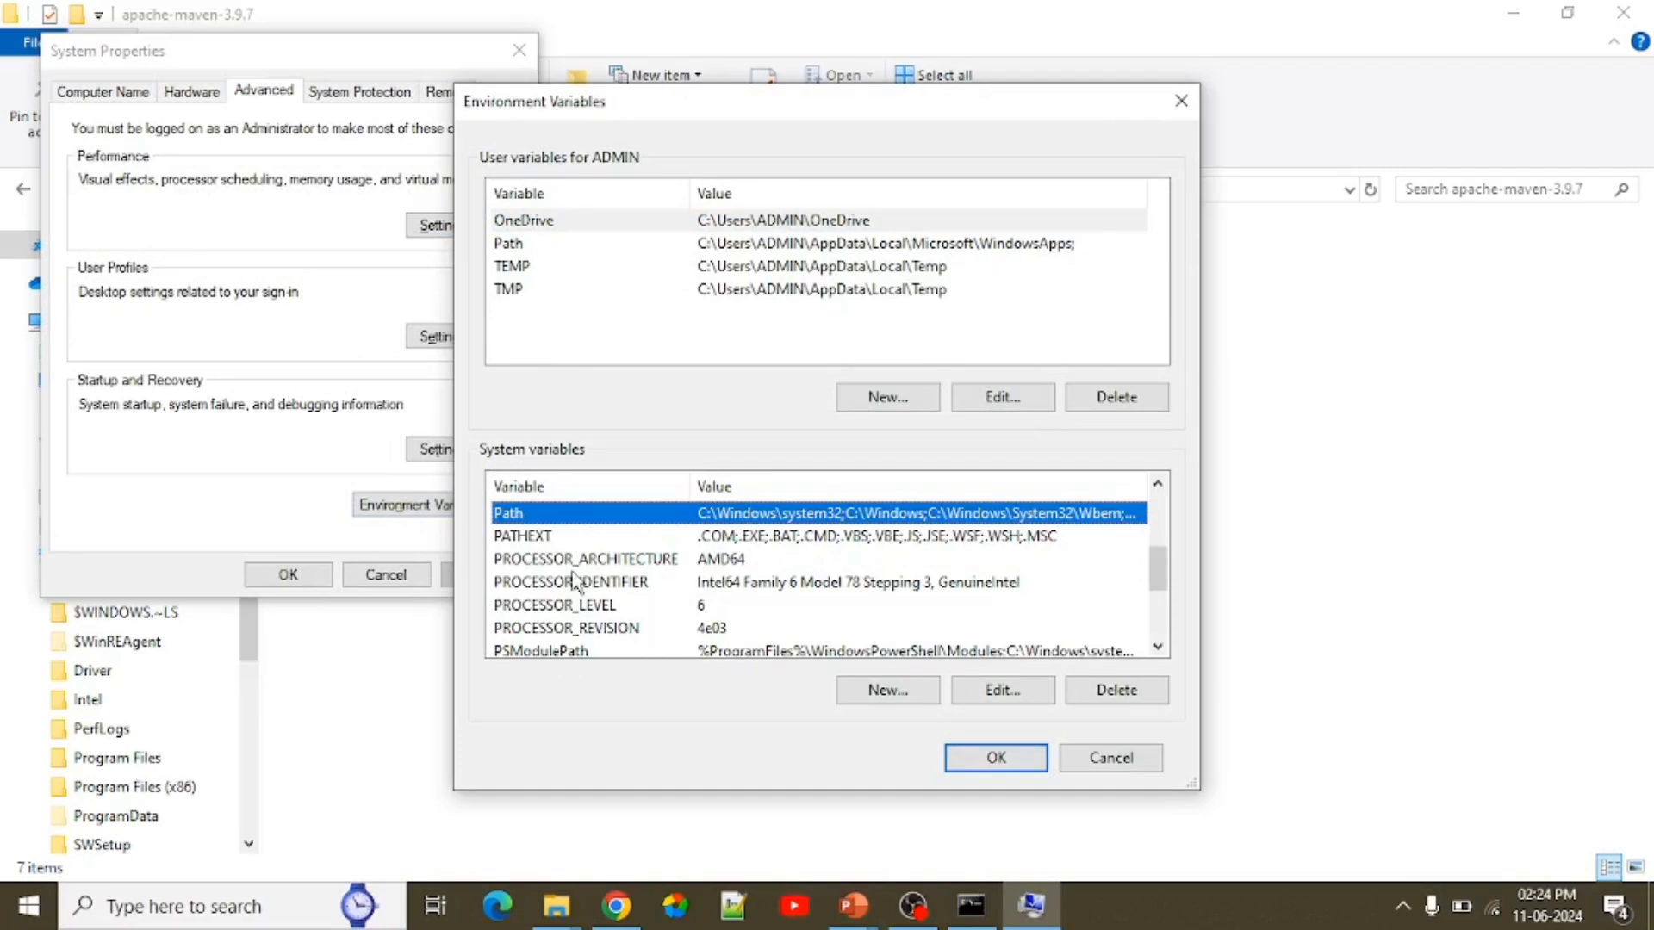
double_click(545, 513)
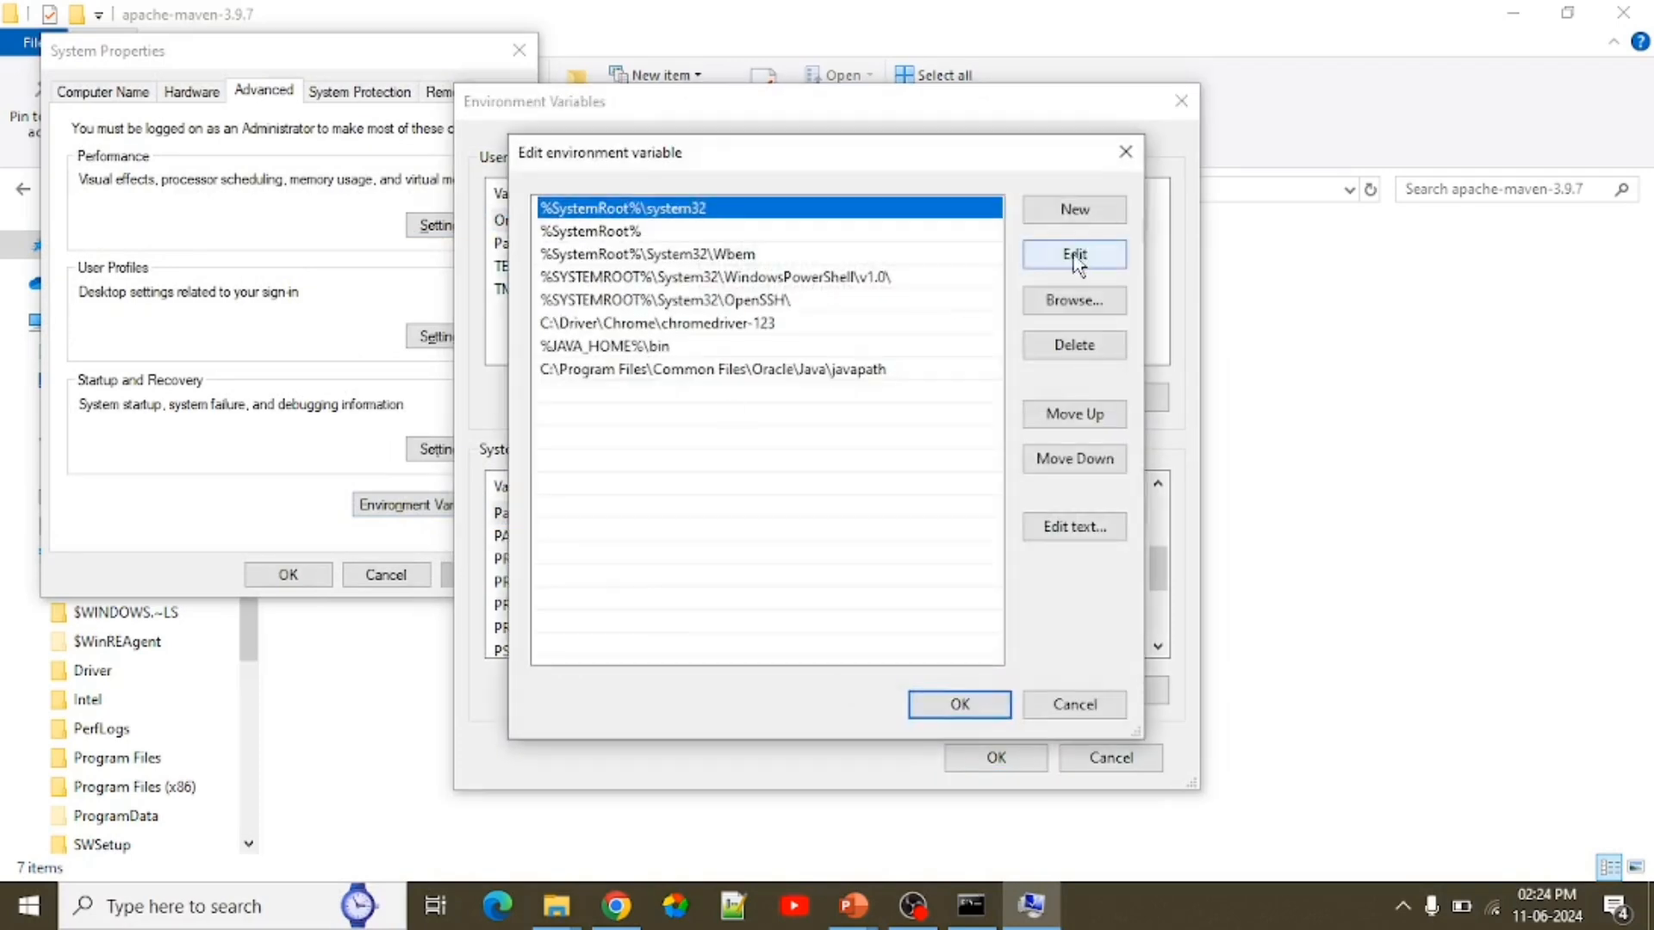
left_click(1074, 211)
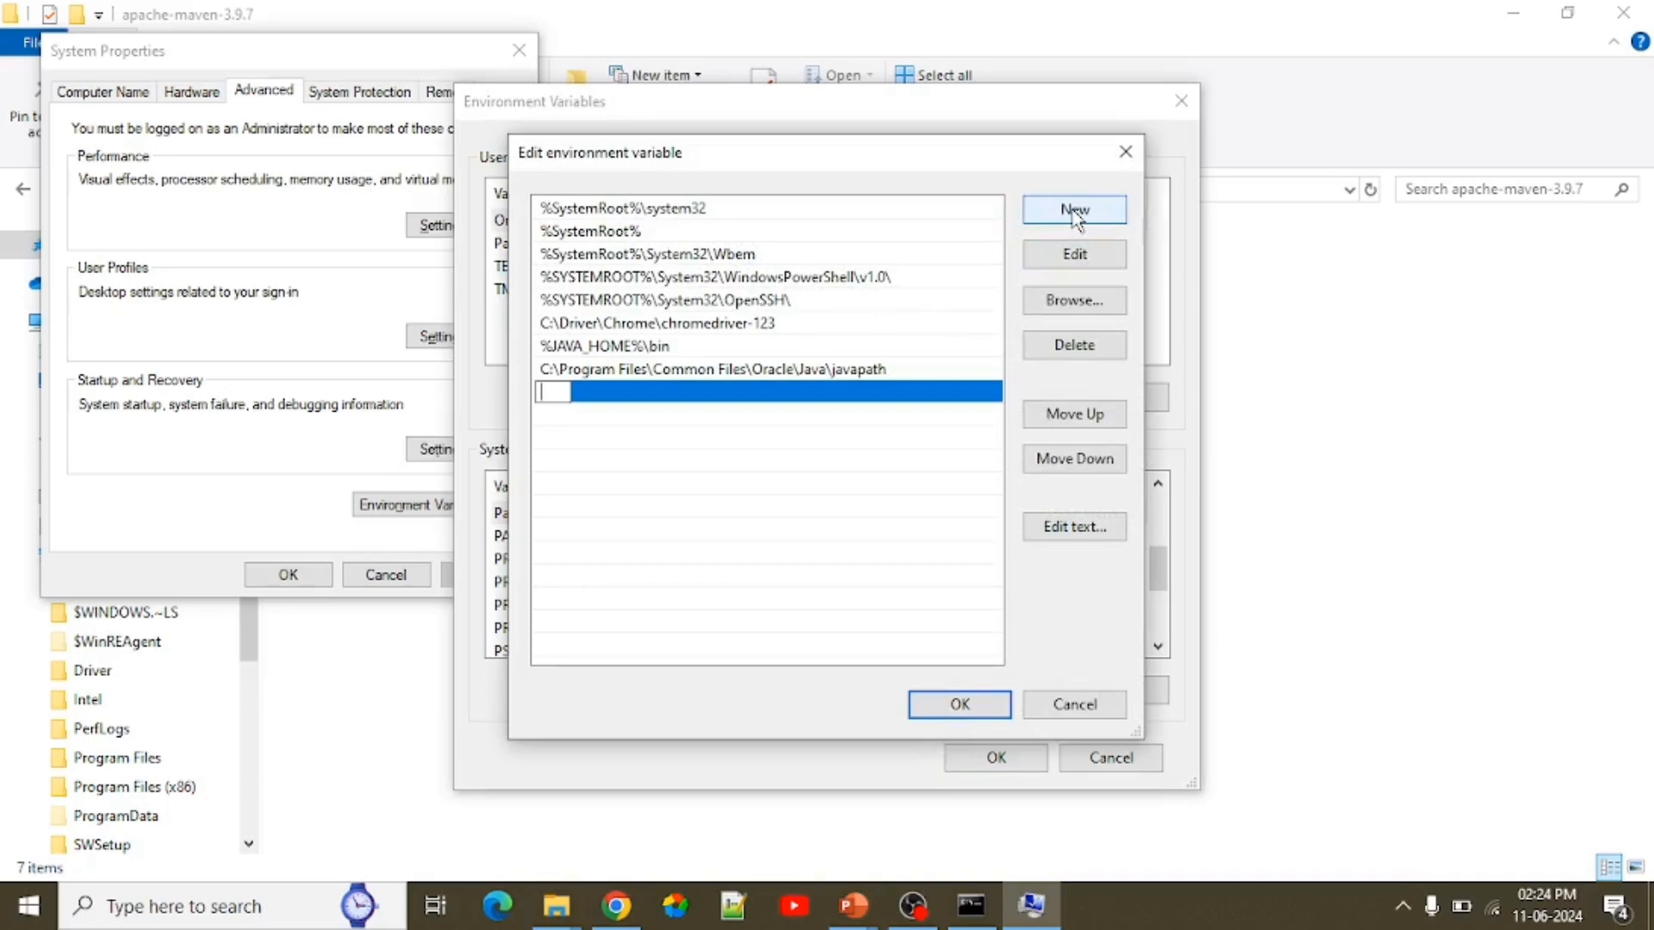
type("%MAVEN")
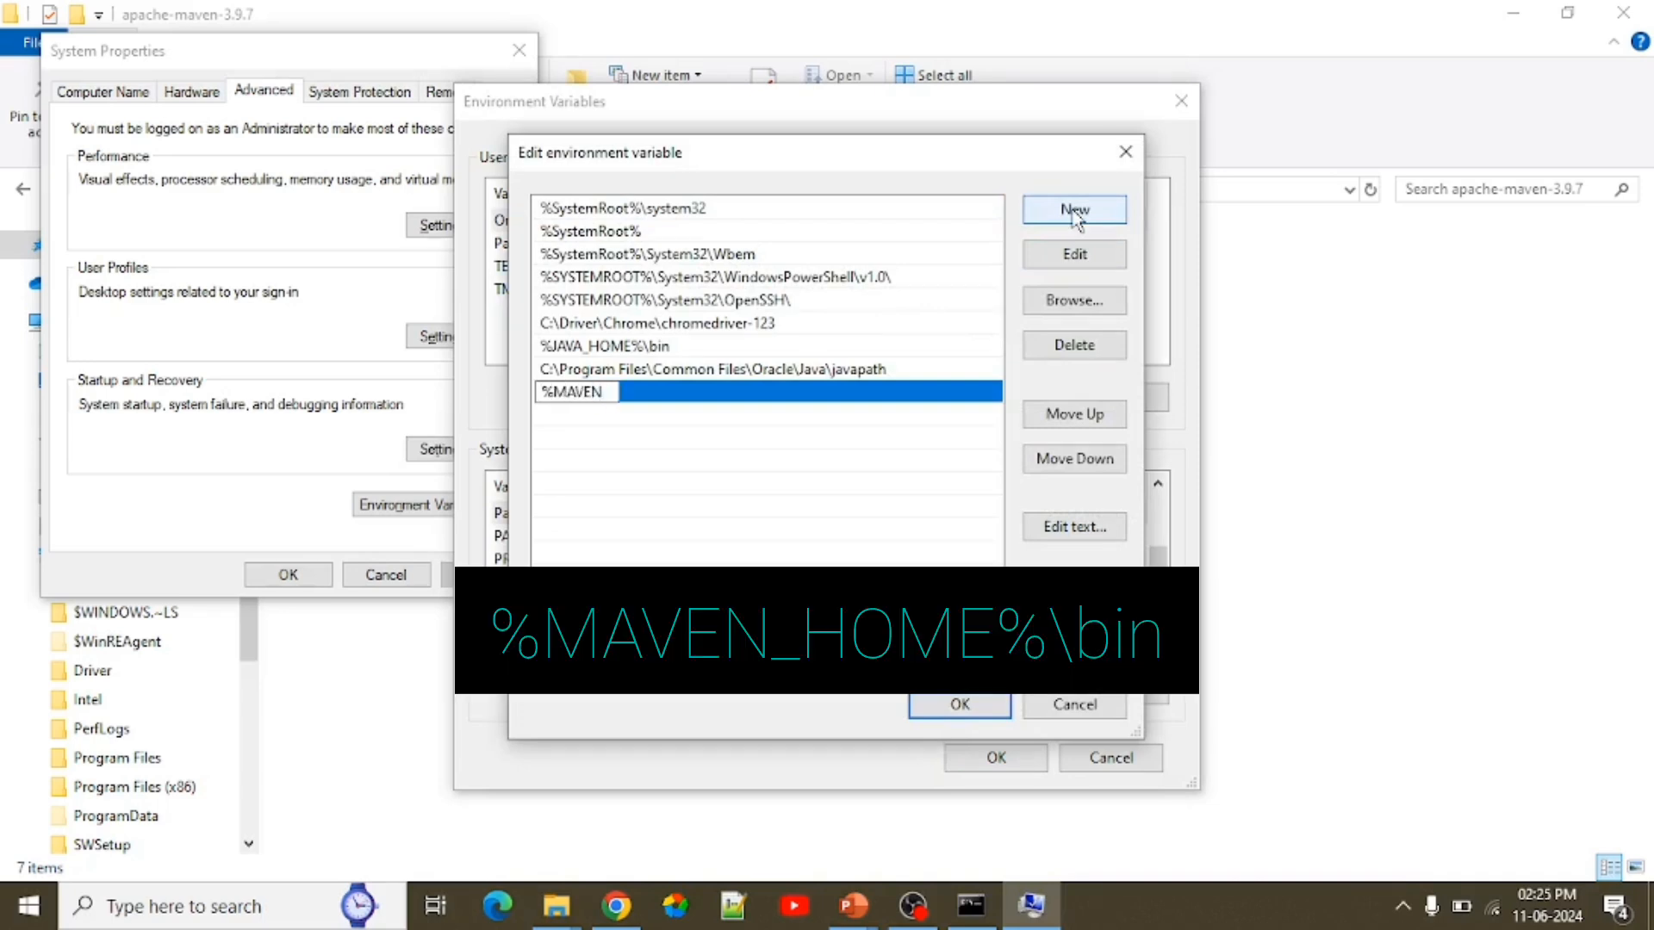
type("_HOME")
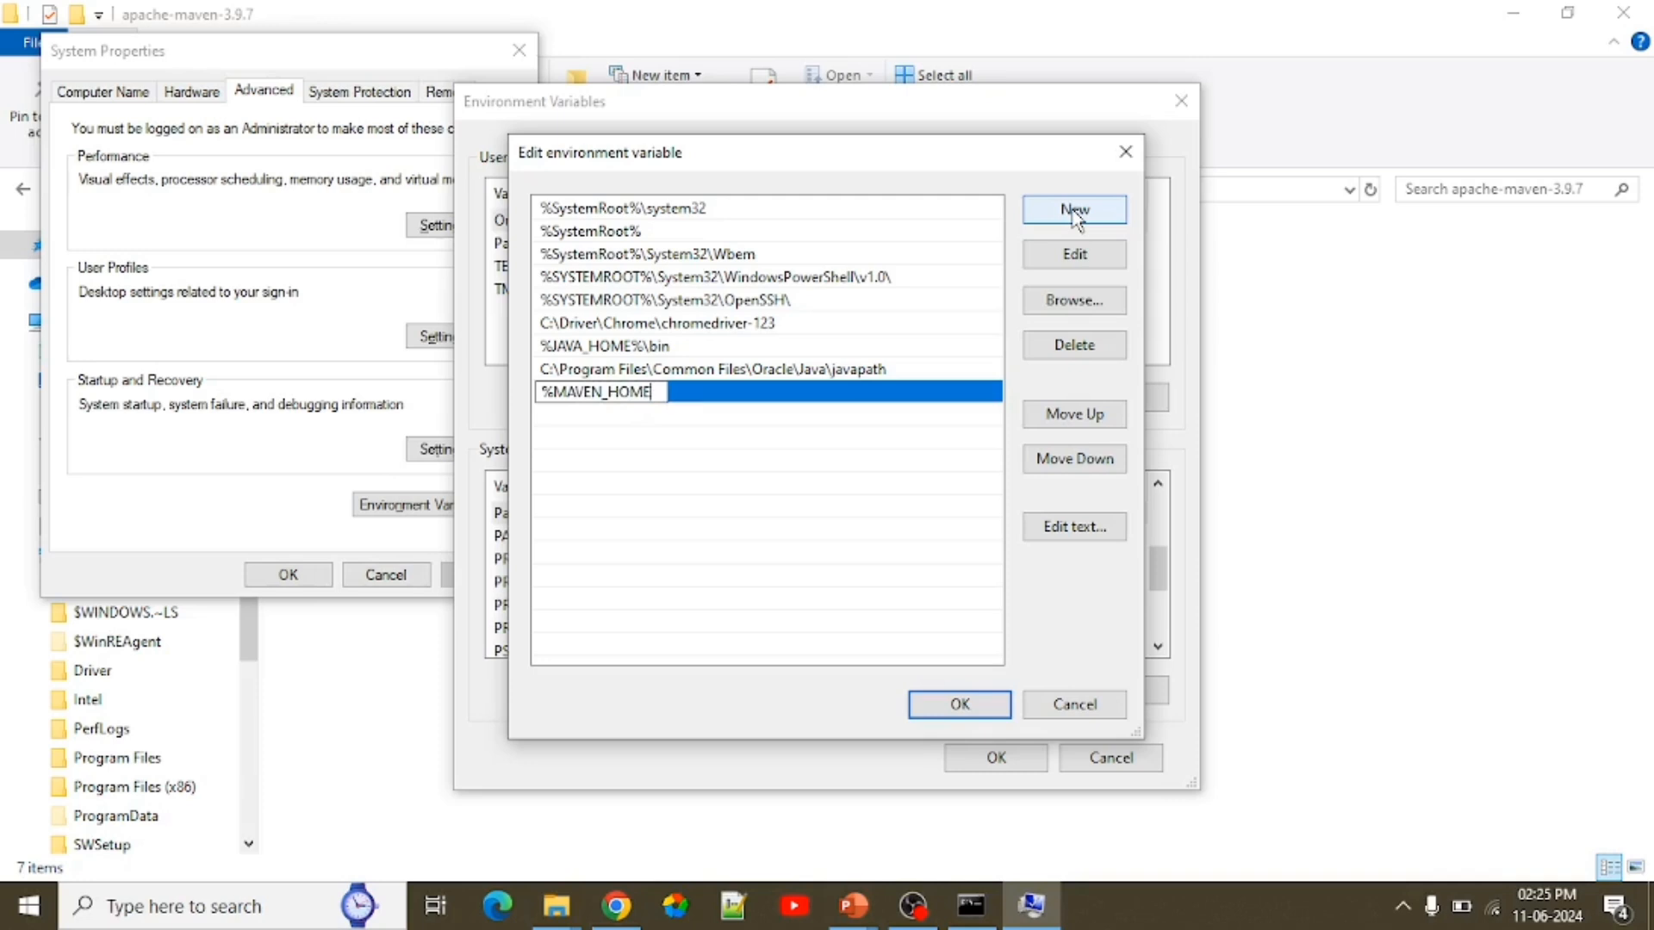
type("%\\bin")
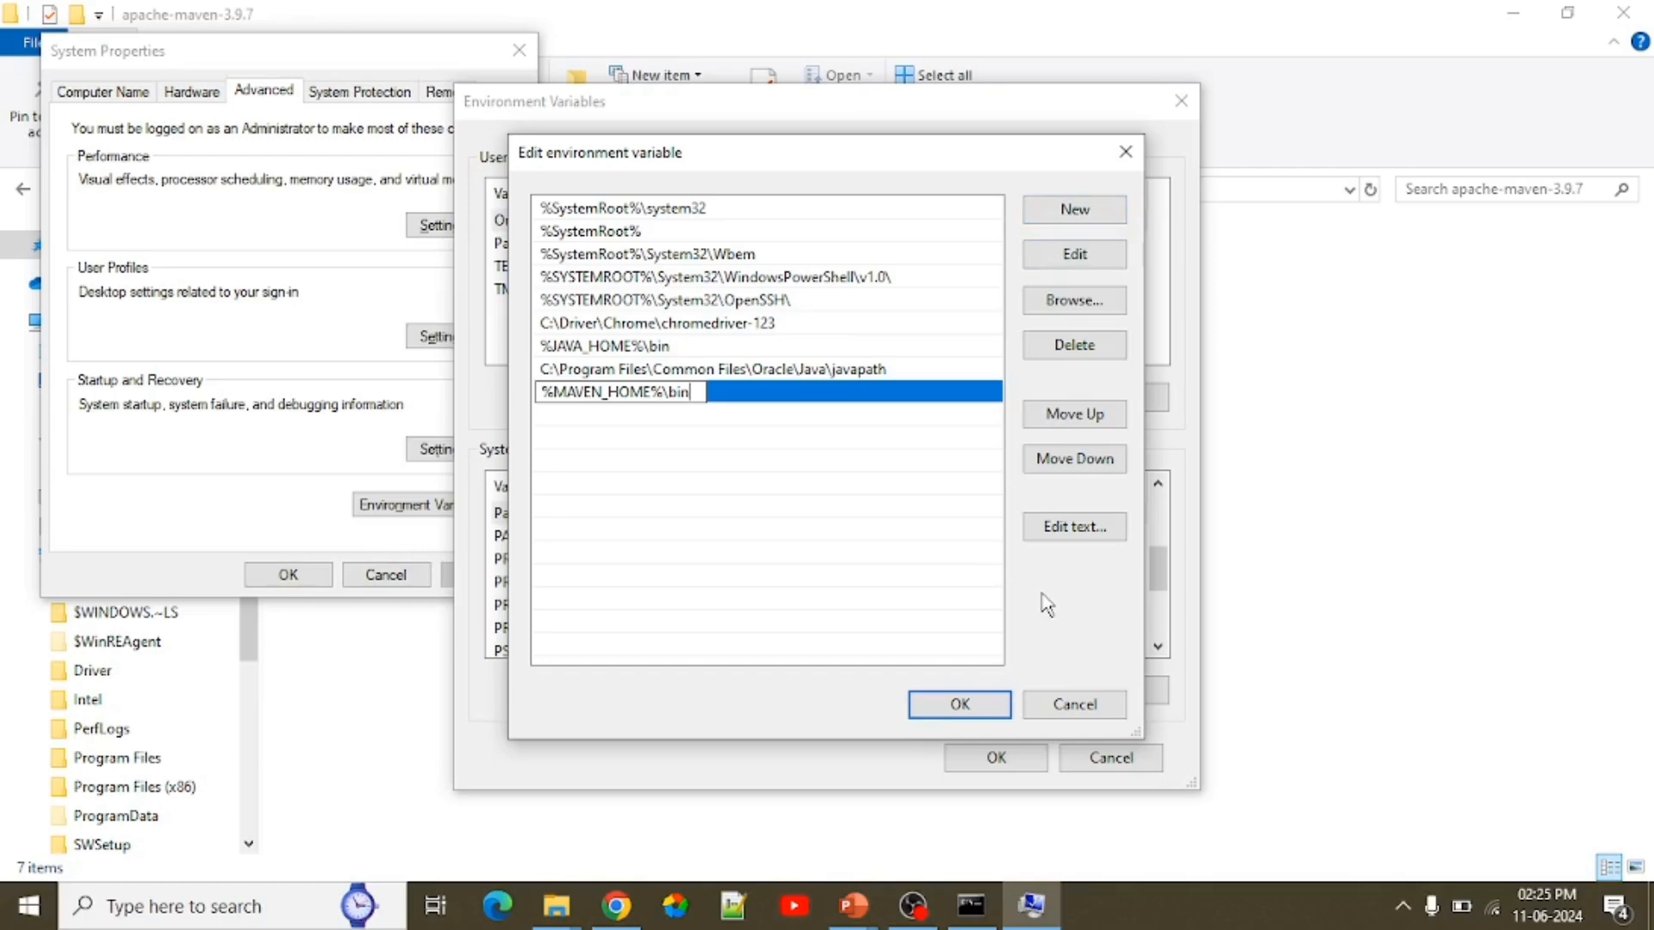
left_click(883, 480)
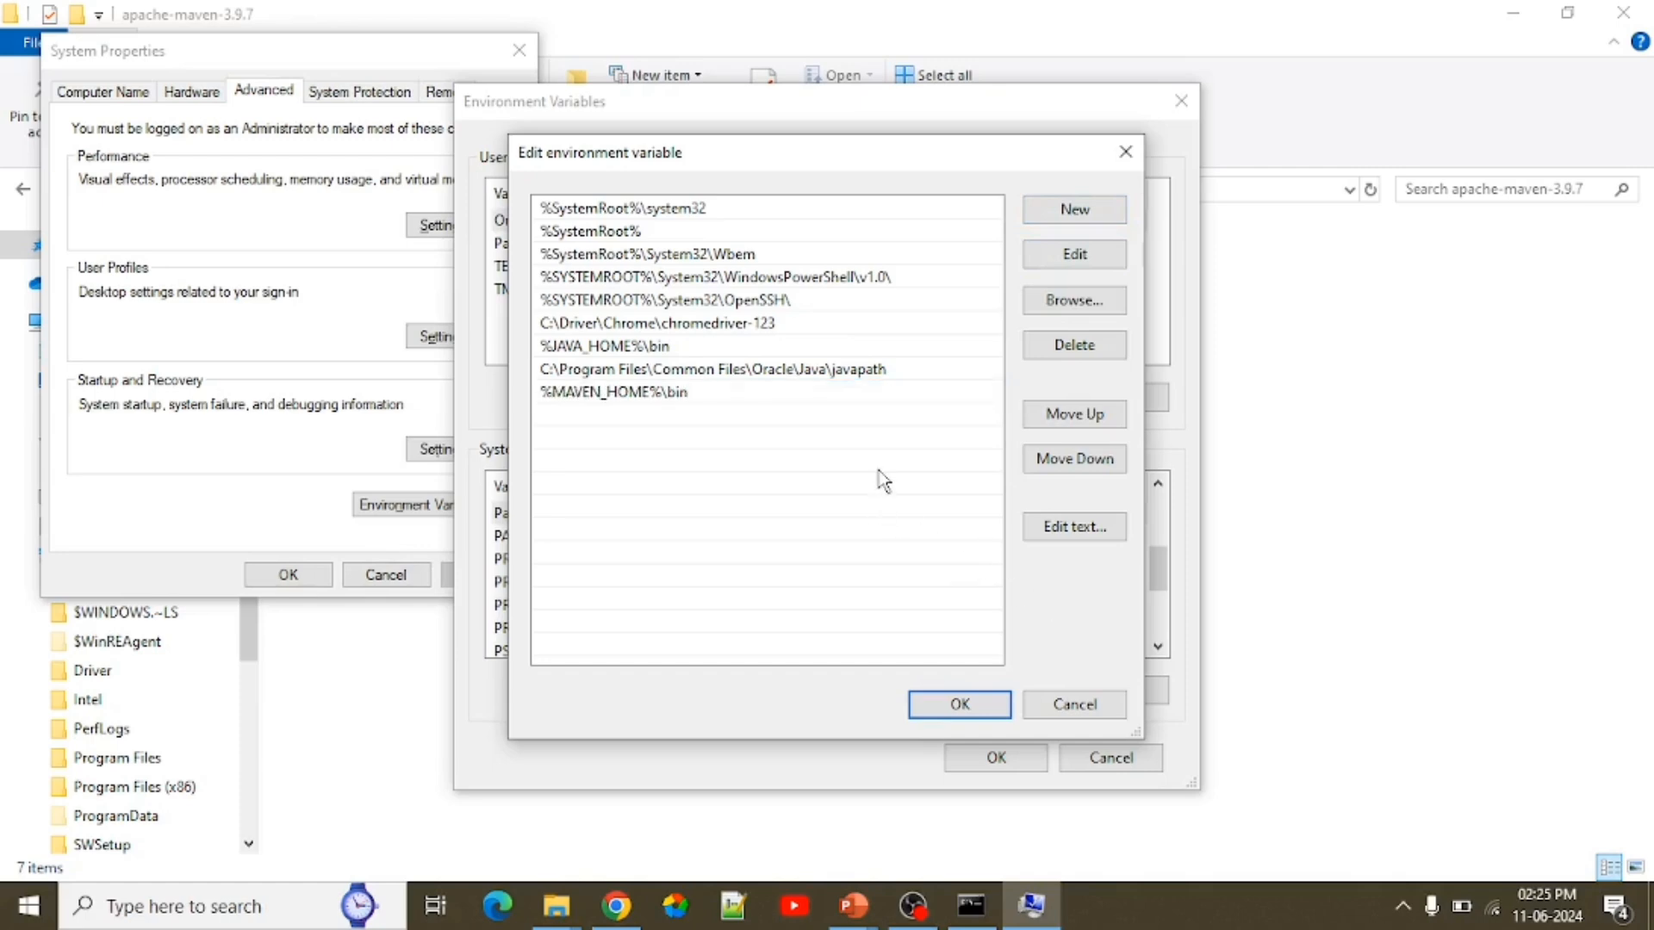
left_click(958, 710)
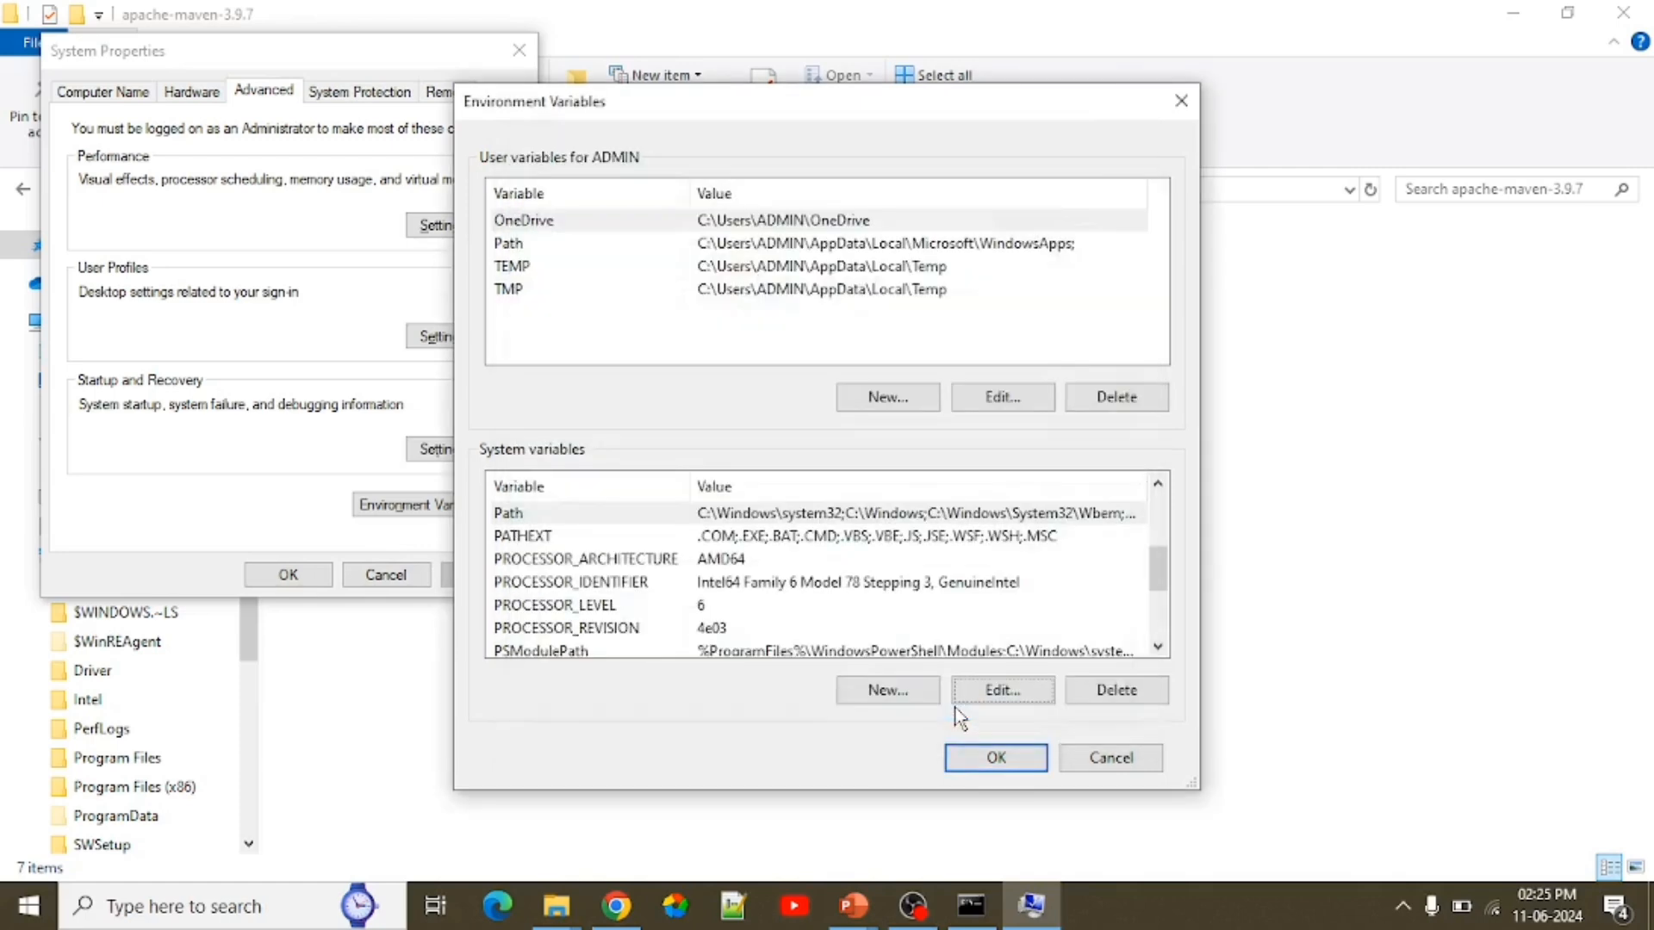
left_click(996, 759)
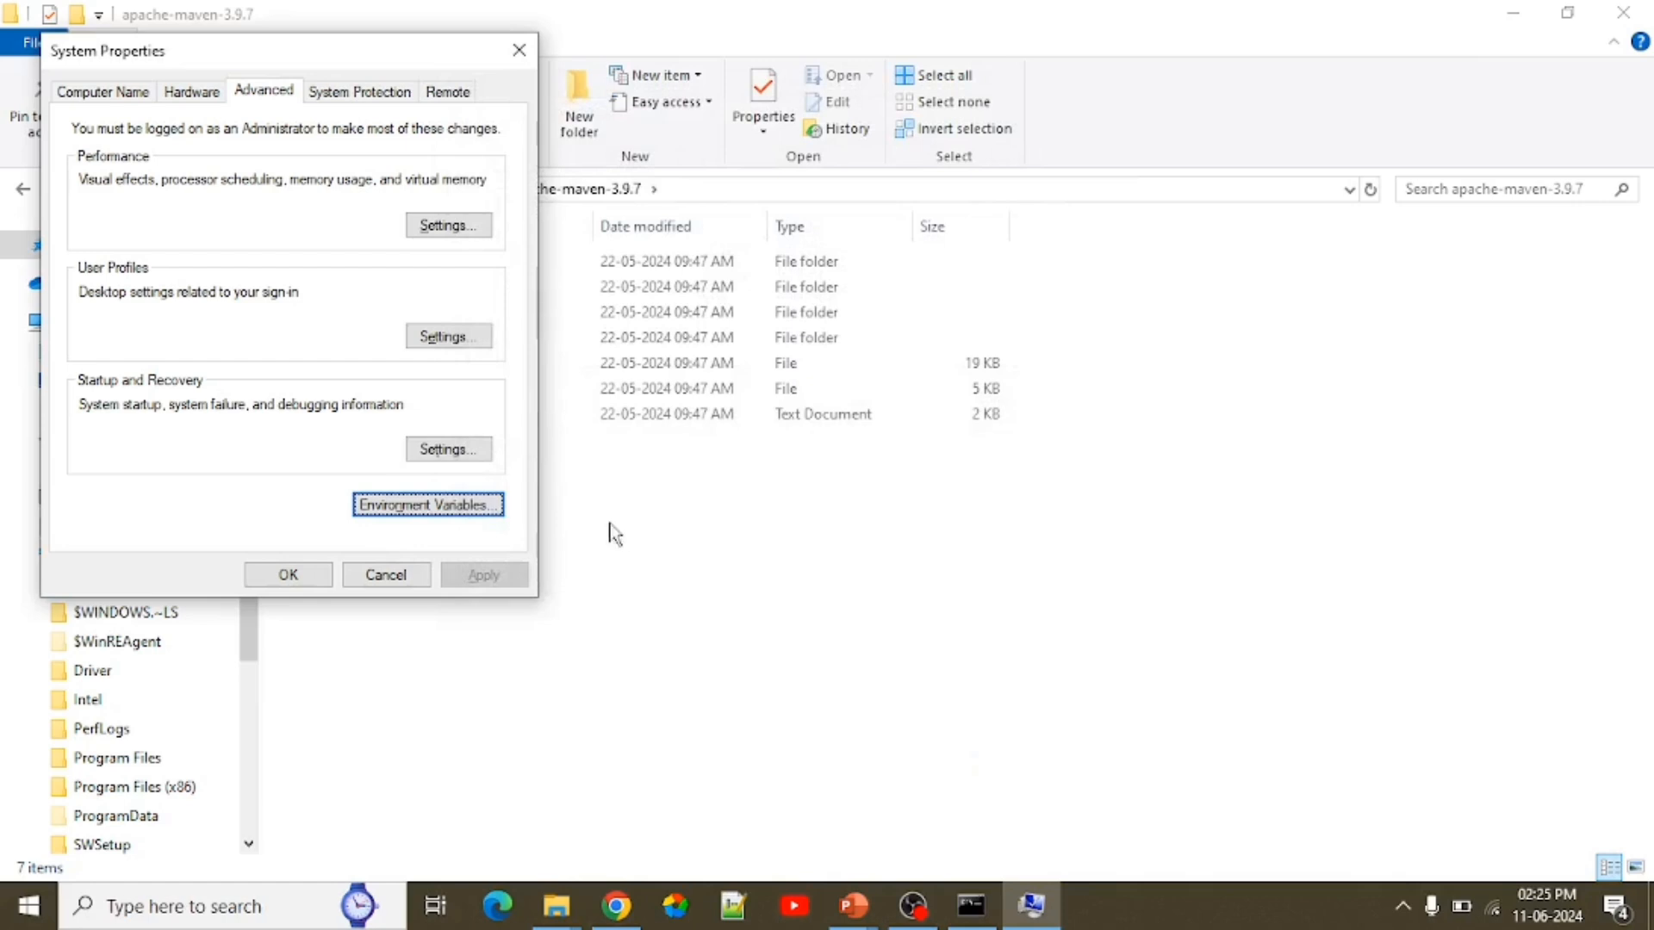
left_click(318, 574)
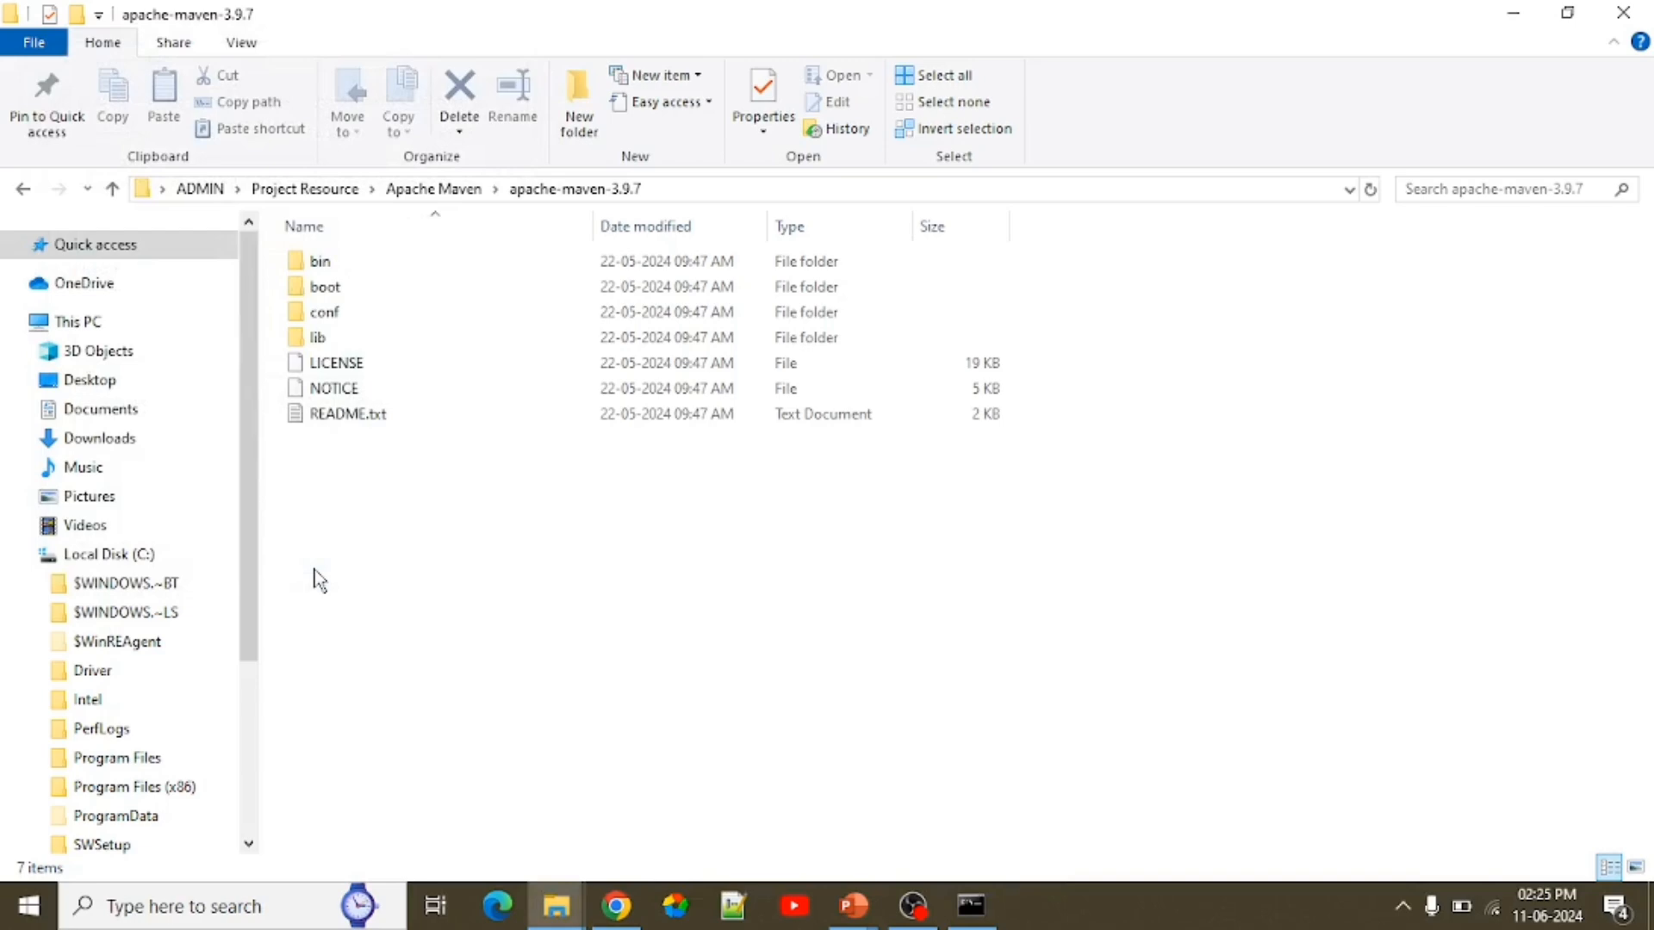
Open a Command Prompt window through a Windows search for "cmd".
left_click(244, 911)
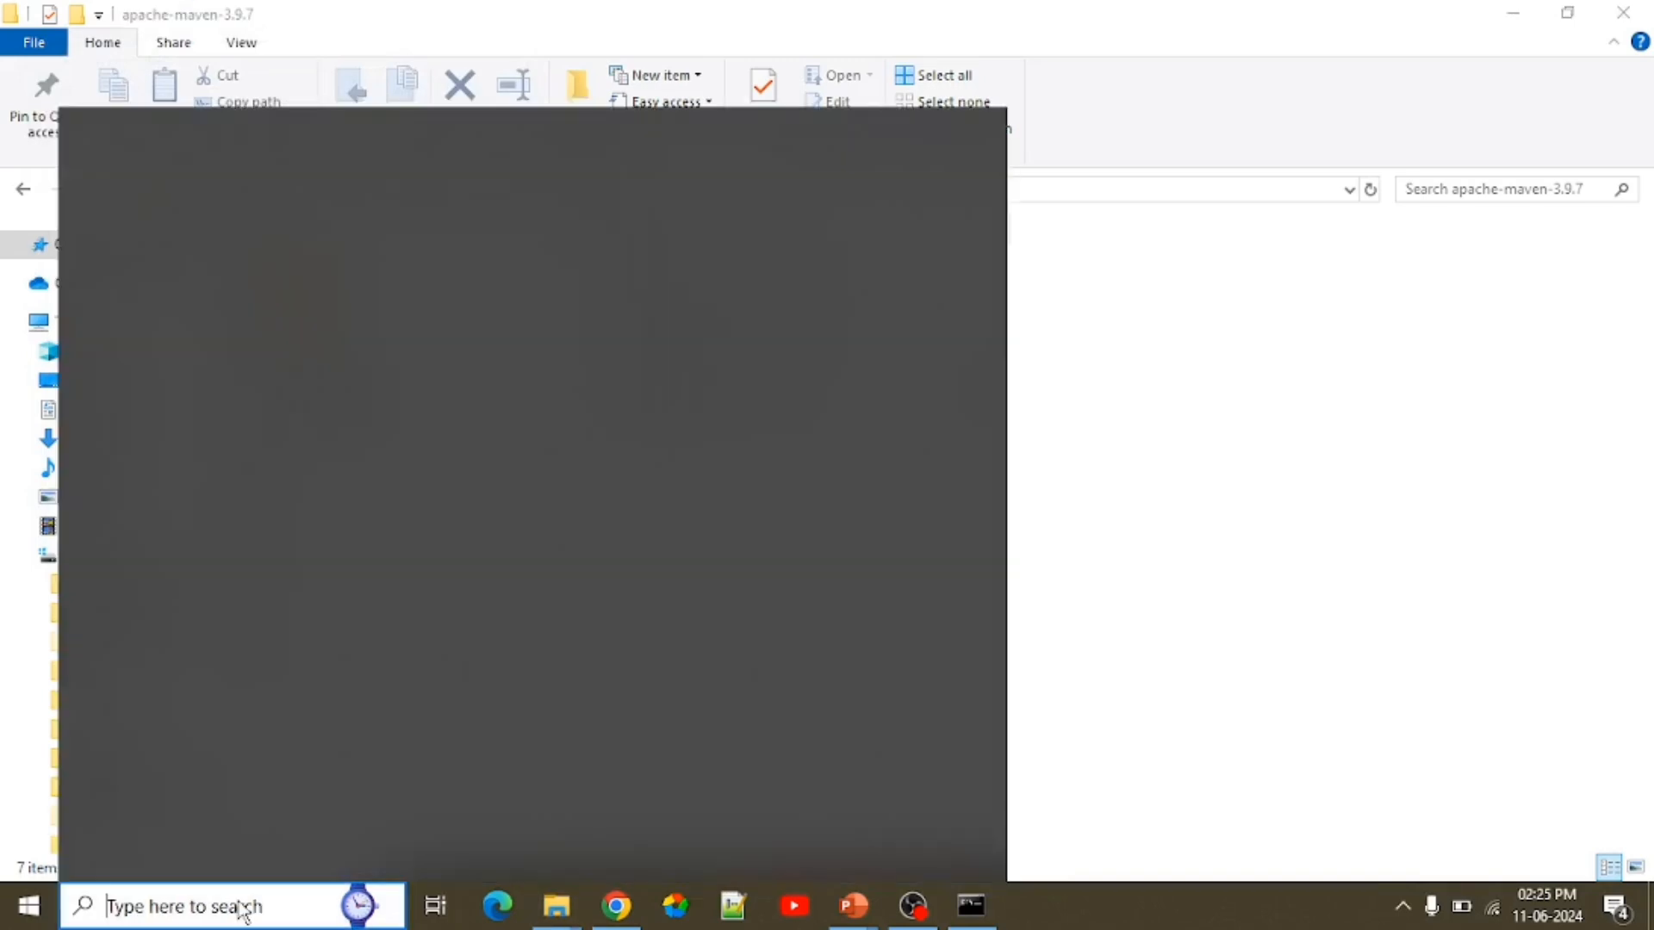
type("cmd")
key("Return")
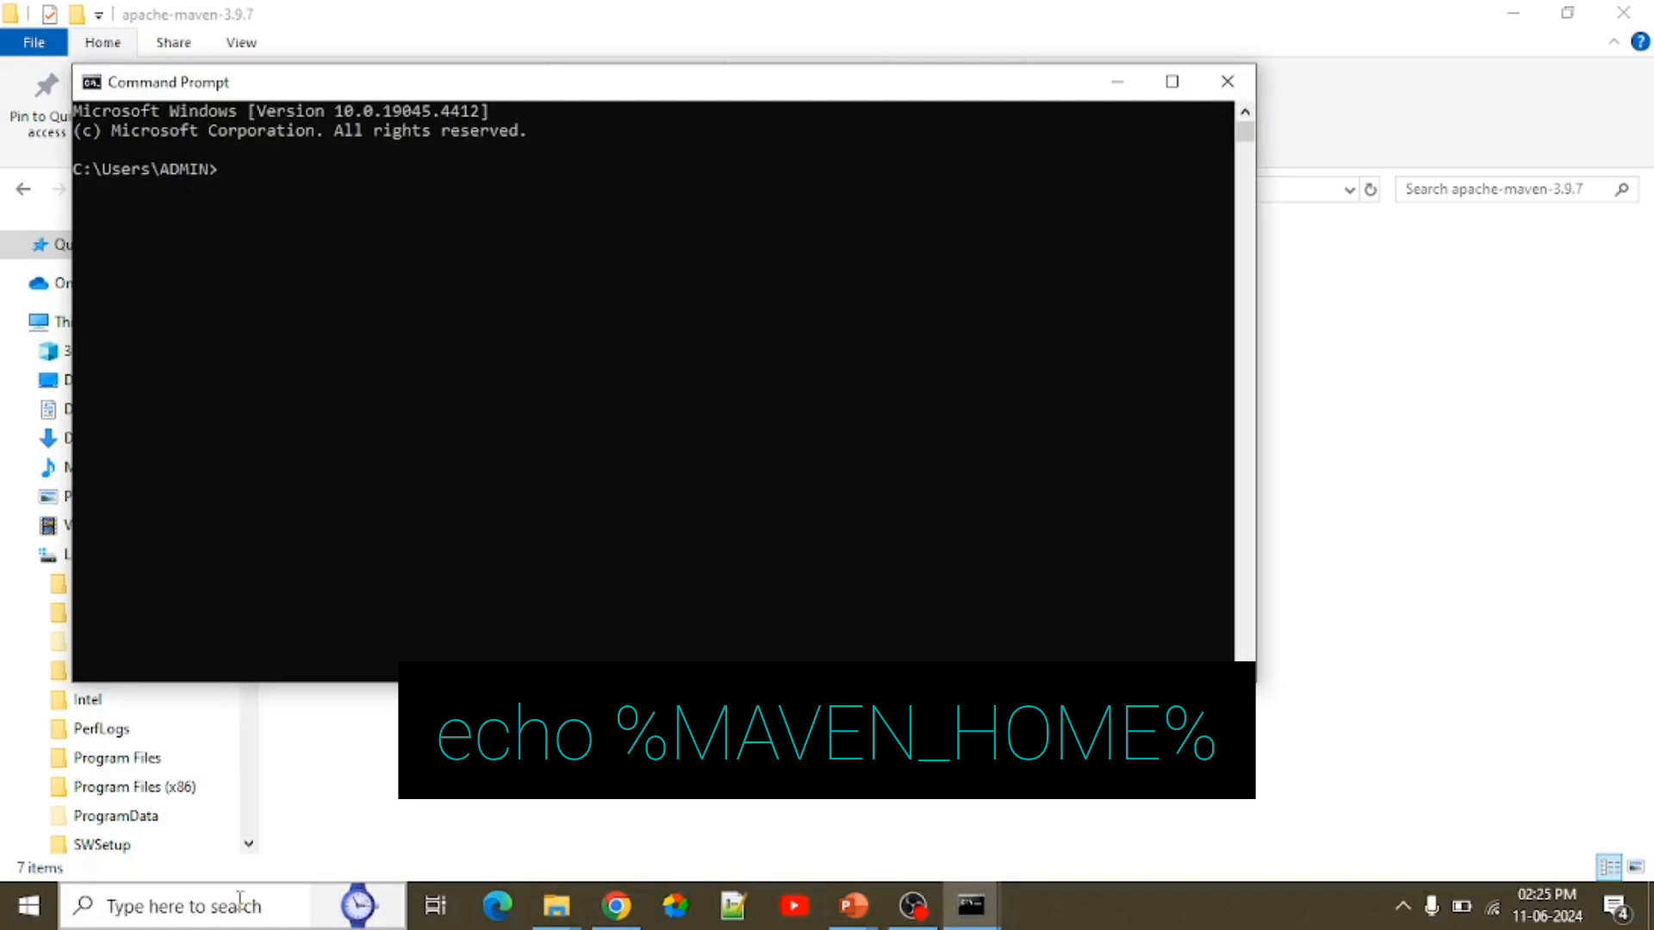
Print the Maven home path with echo %MAVEN_HOME% and check the Maven installation with mvn -version.
type("echo %MAVEN")
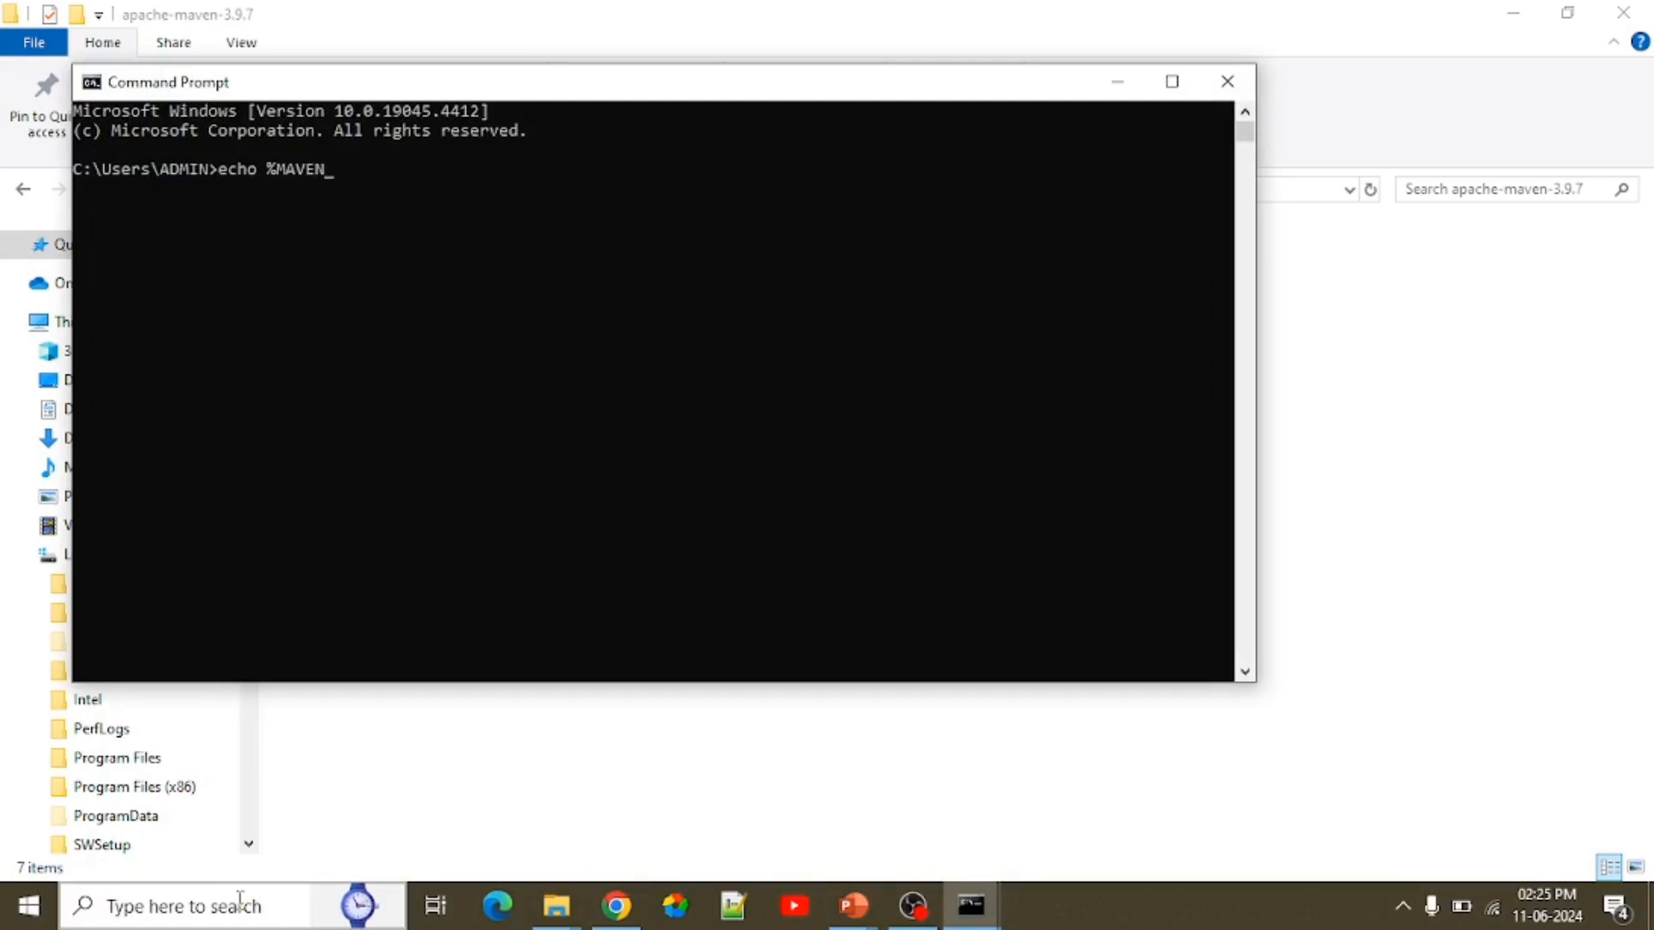
type("_HOME%")
key("Return")
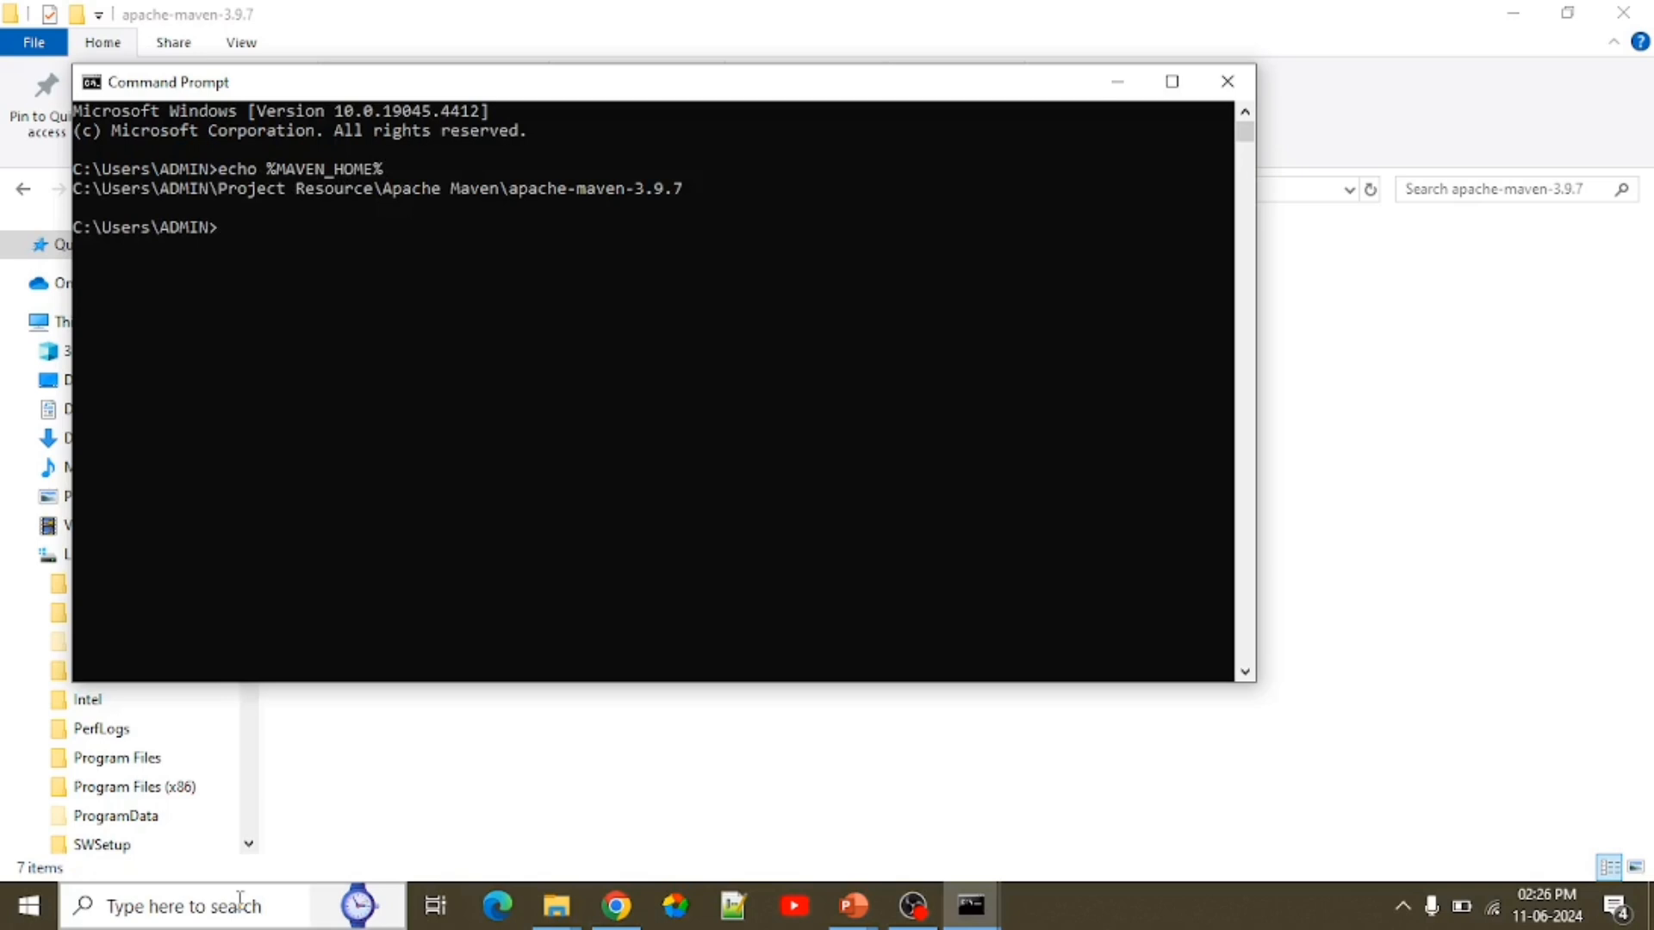
type("mvn -version")
key("Return")
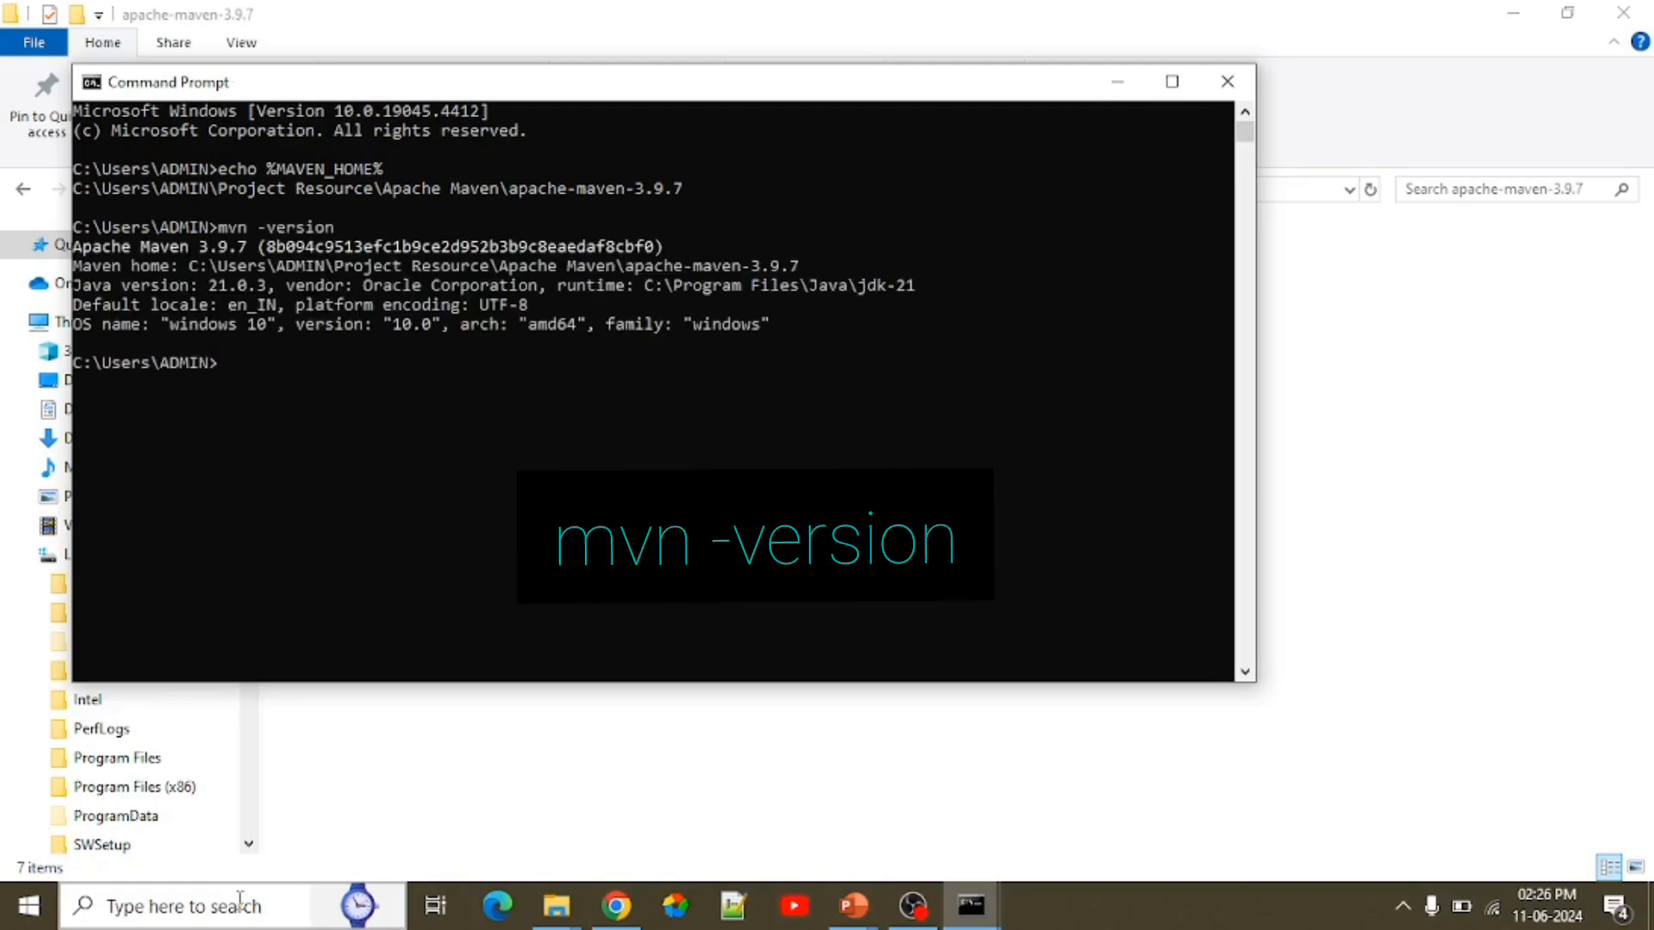
Print the system path with echo %PATH% and select the Maven bin folder path in the output.
type("echo ")
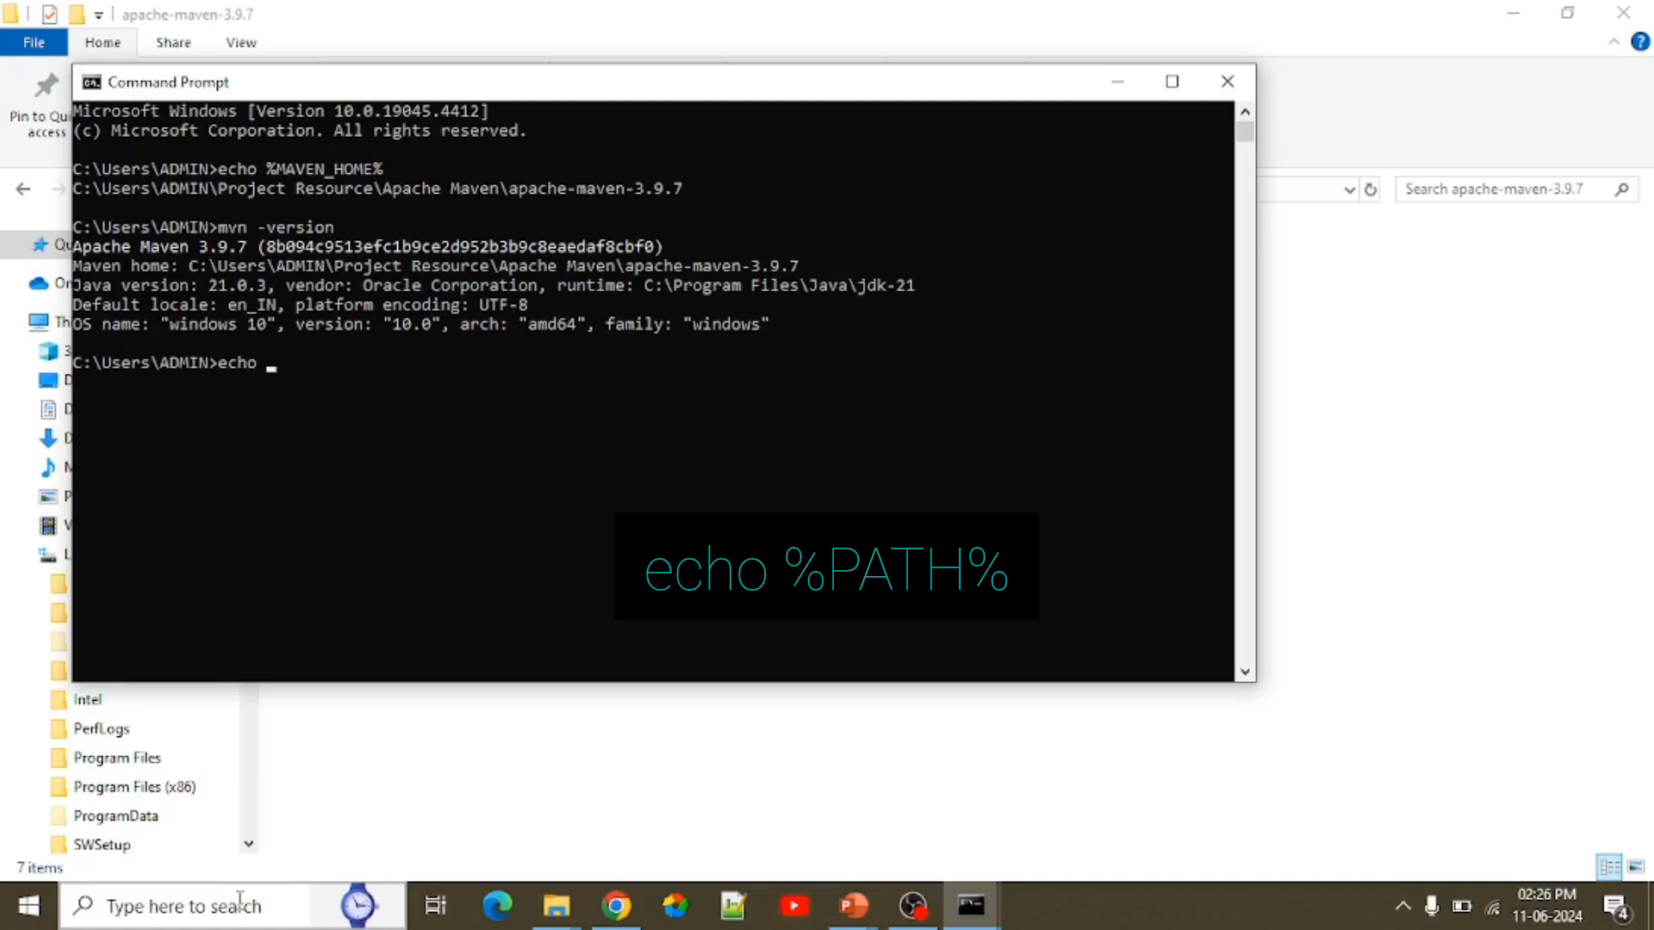
type("%PATH")
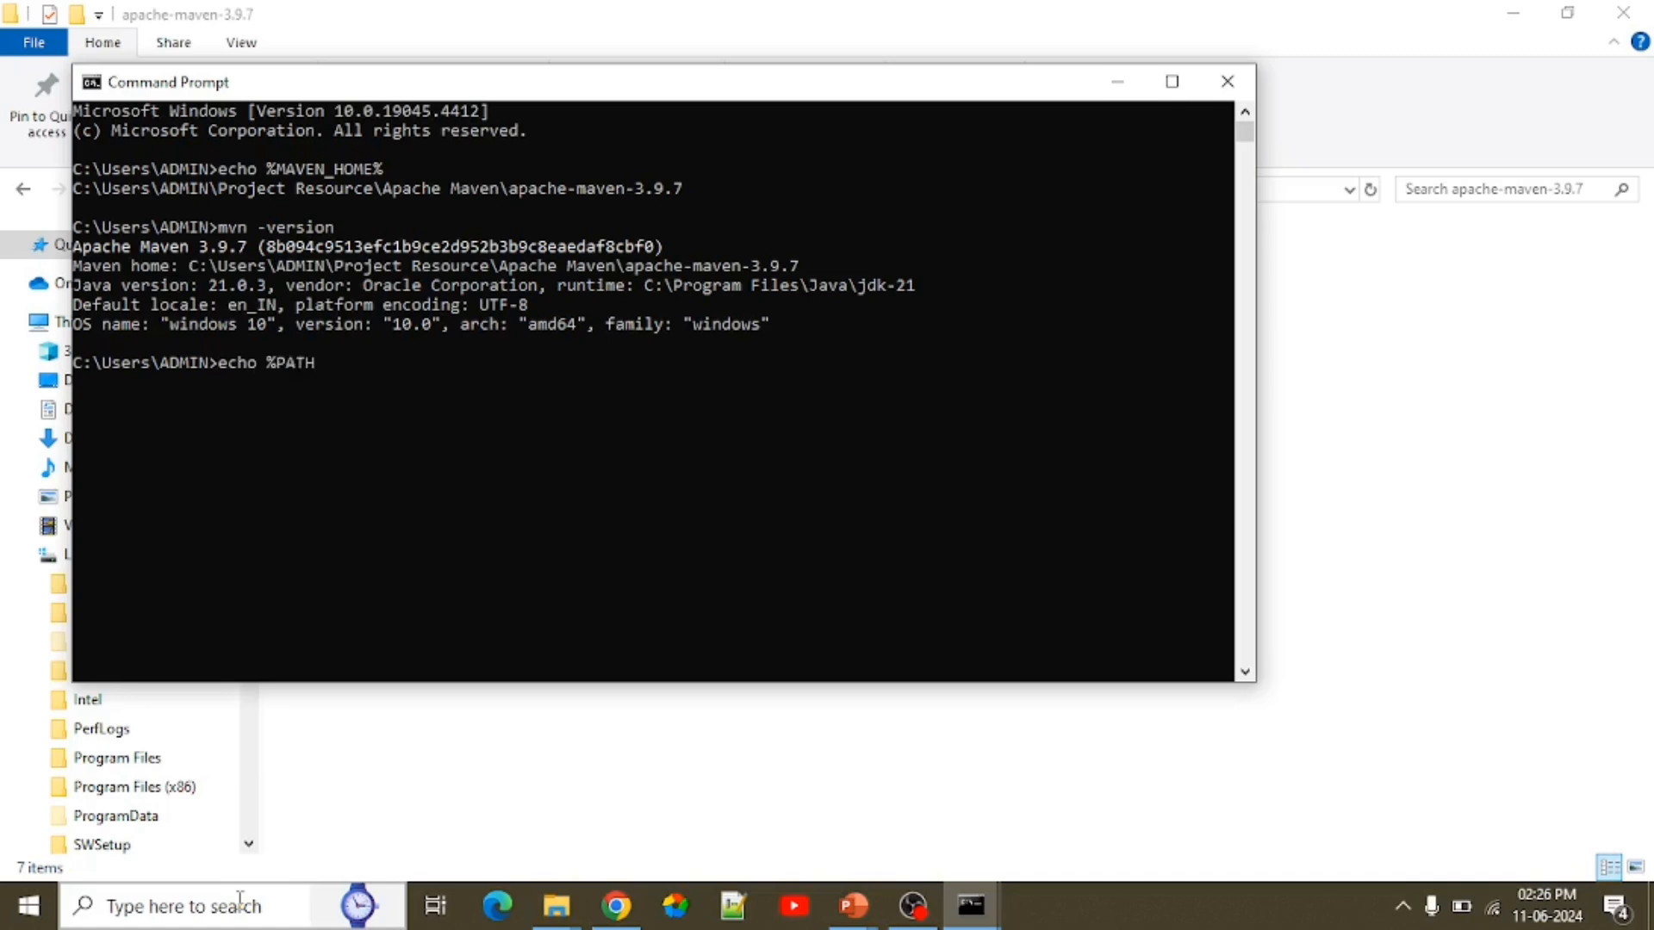
type("%")
key("Return")
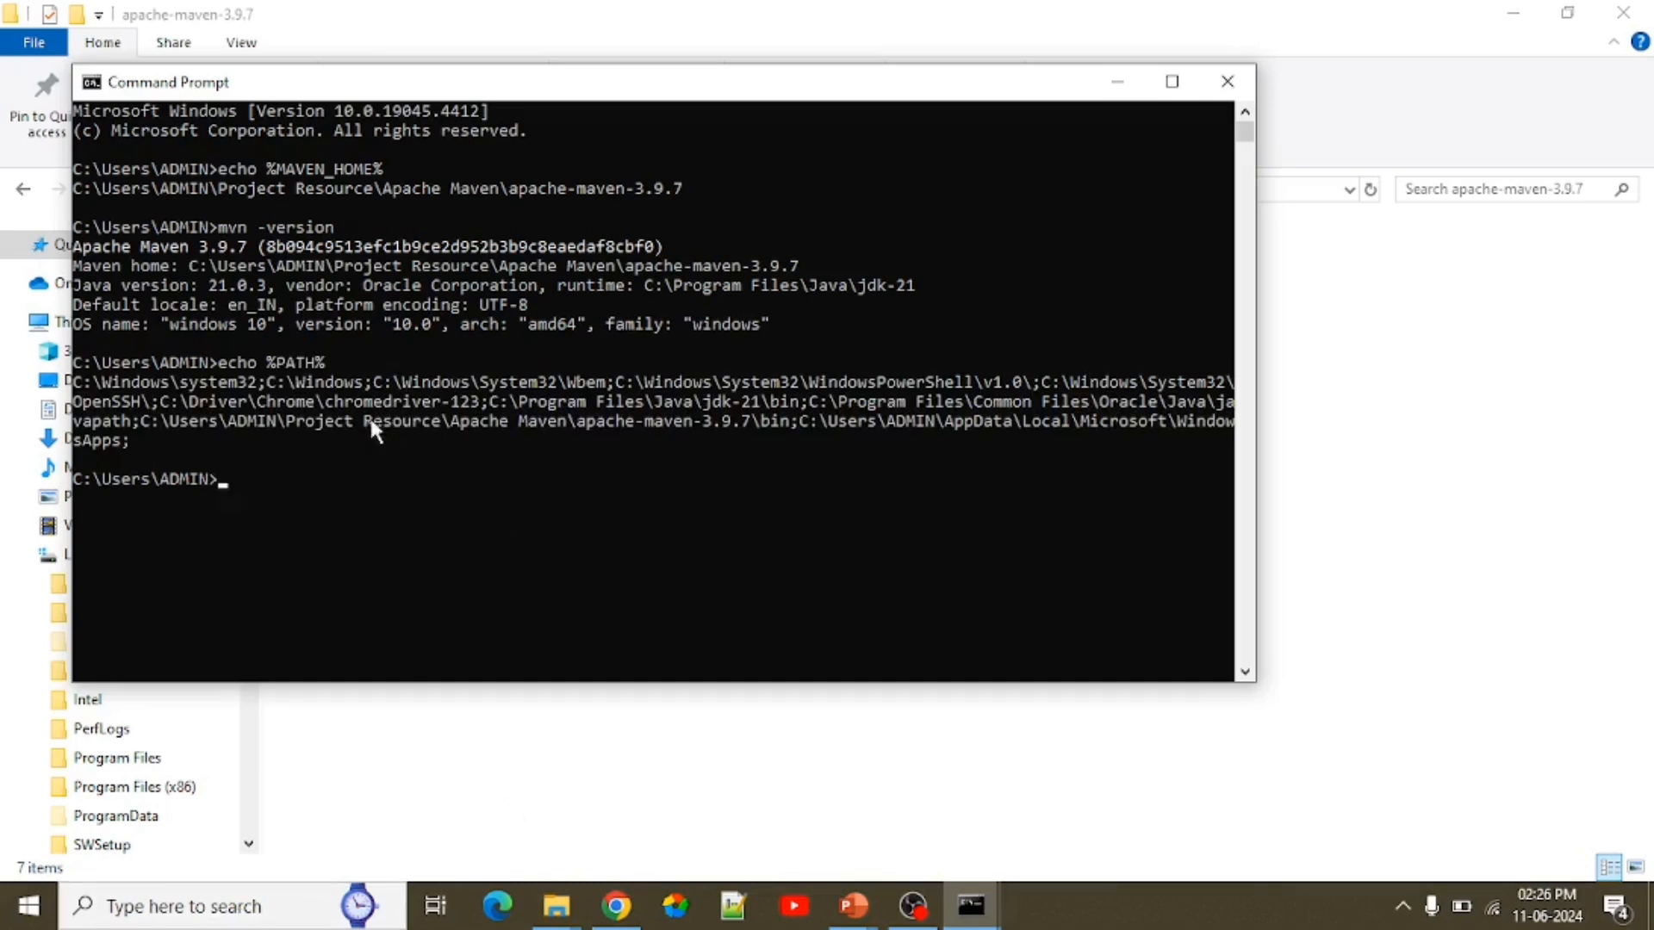
left_click_drag(143, 410, 725, 430)
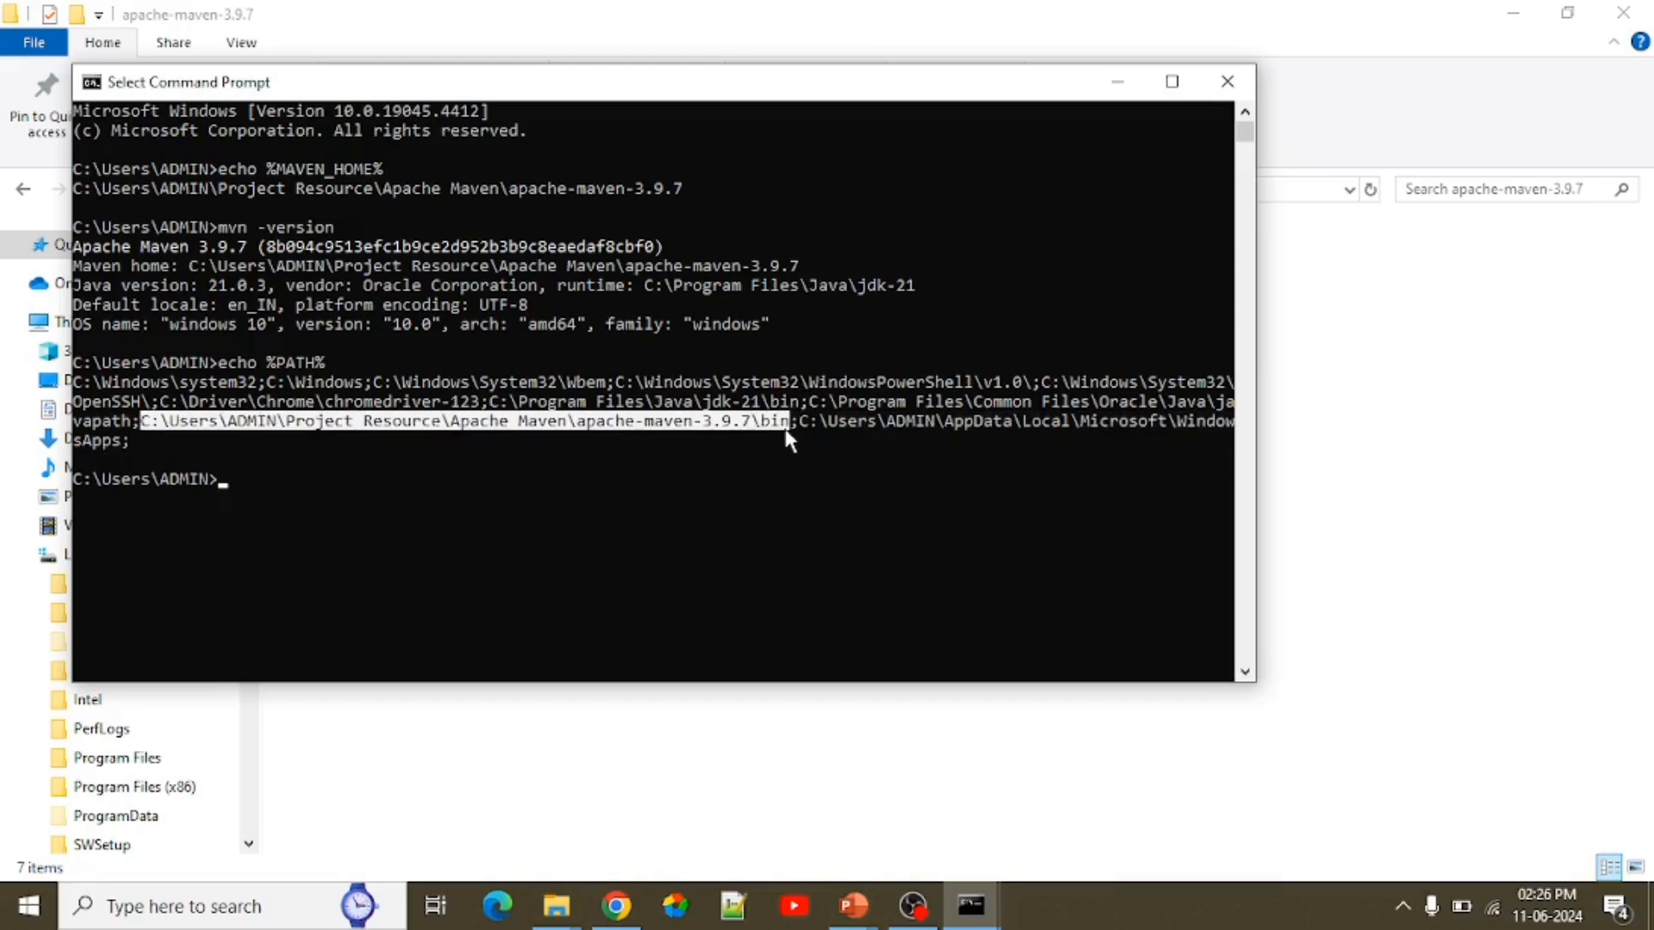